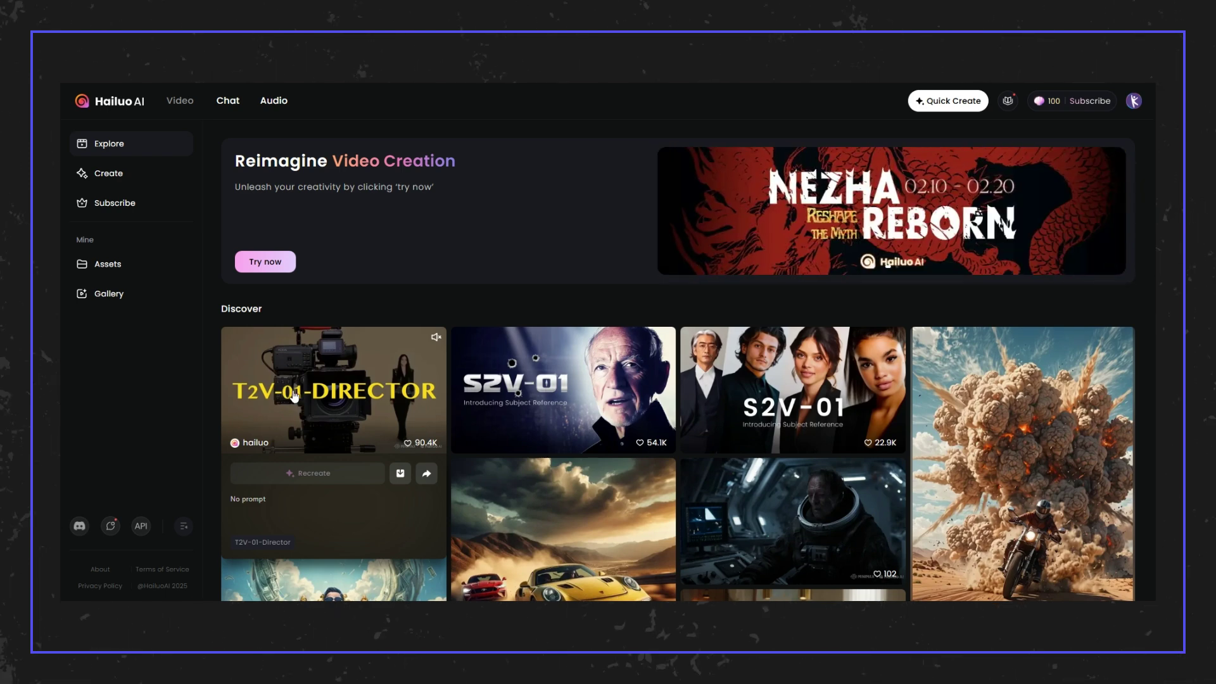
# - Start a new text-to-video creation and enter the prompt beginning "A massive, dark sphere hurtles down from a stormy sky, striking the earth"
pyautogui.click(111, 179)
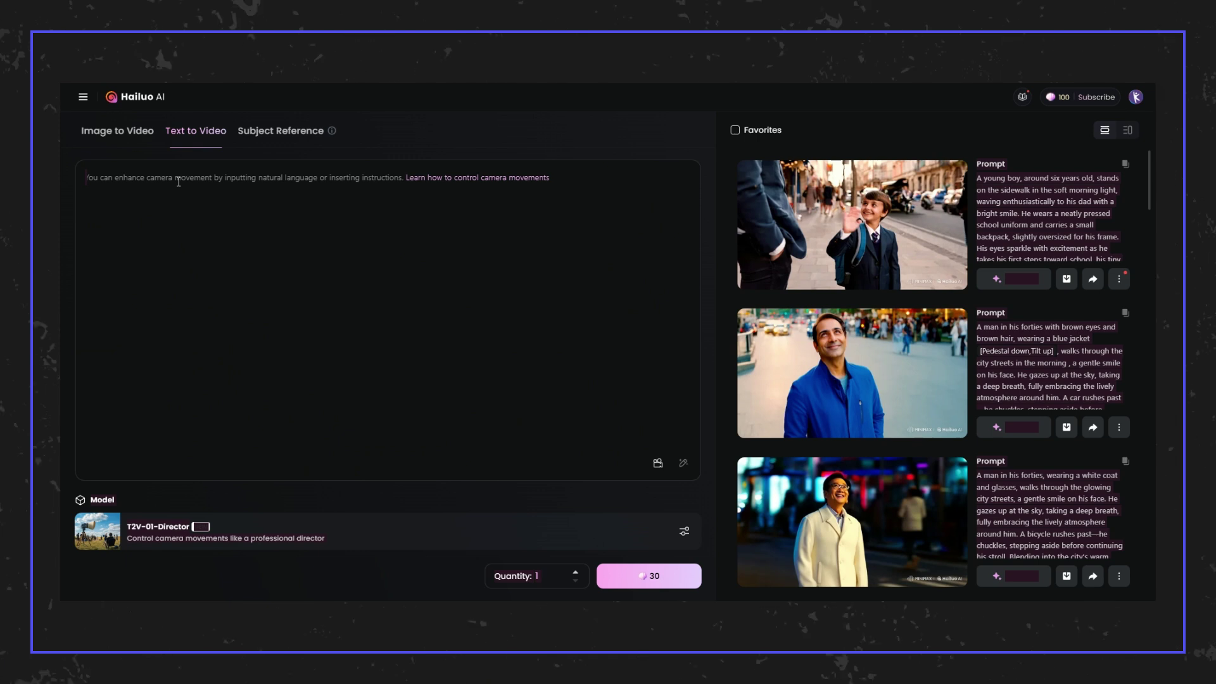
pyautogui.write('A massive, dark sphere hurtles down from a stormy sky, striking the earth with a deafening impact that sends shockwaves rippling across the land. The entire world is plunged into fiery chaos: towering infernos race through scorched forests as flames devour everything in sight. Black smoke billows into the atmosphere, blocking out the sun and casting an eerie orange glow over the desolate landscape. The camera remains fixed in one place, capturing the catastrophic scene as the ground trembles under the force of the impact. Steam and smoke swirl ominously around the smoldering ball, which radiates an intense, otherworldly heat. Charred tree trunks and collapsing structures frame the horrifying tableau, inspiring a deep sense of dread and helplessness in any who witness it.')
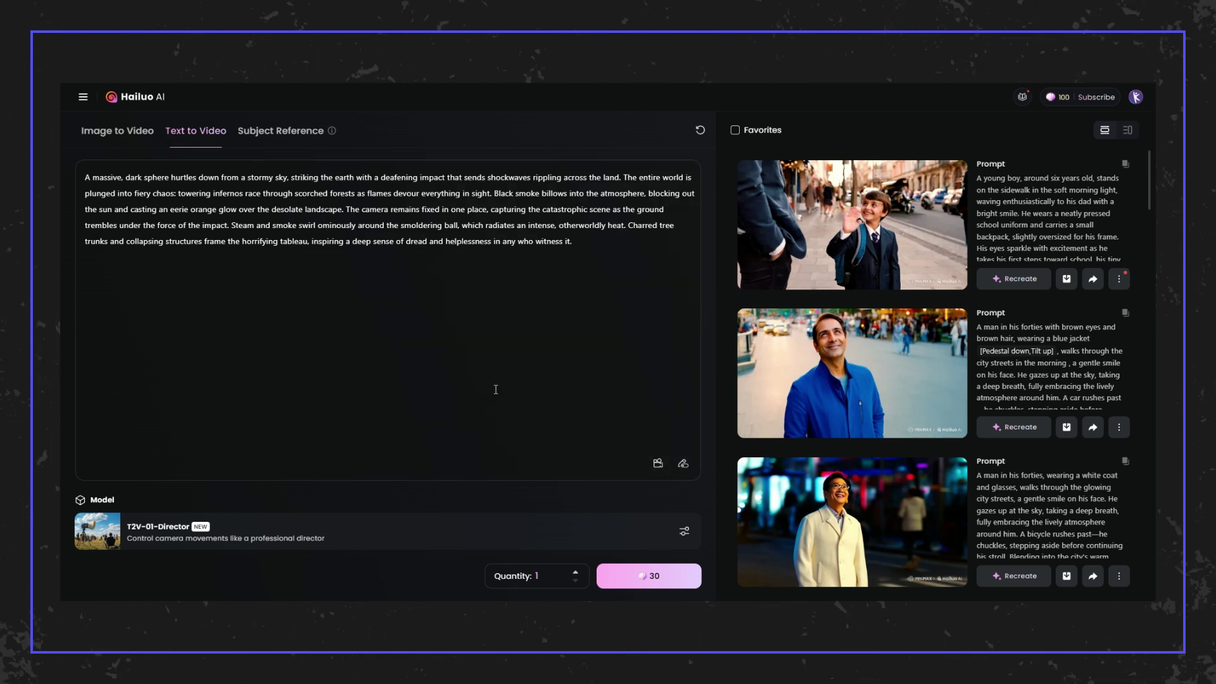
# - Add the Stage right cinematic shot to the prompt and generate the video with the T2V-01-Director model
pyautogui.click(657, 467)
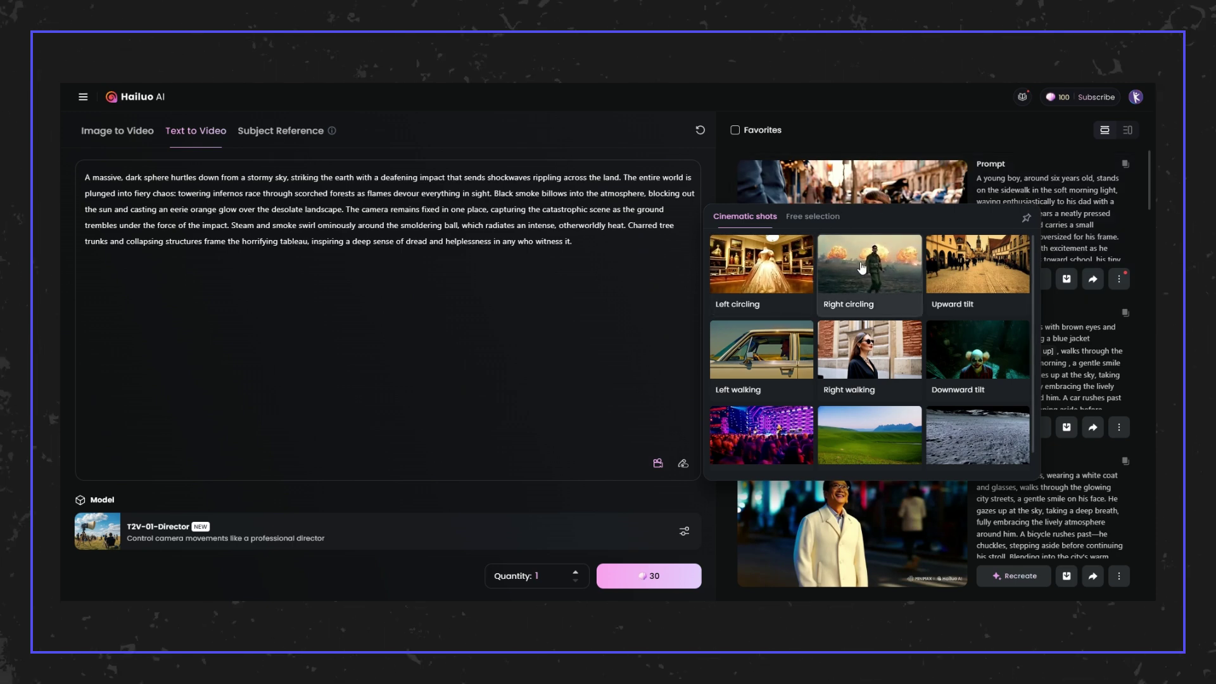
pyautogui.scroll(-1, 857, 283)
pyautogui.scroll(-1, 857, 283)
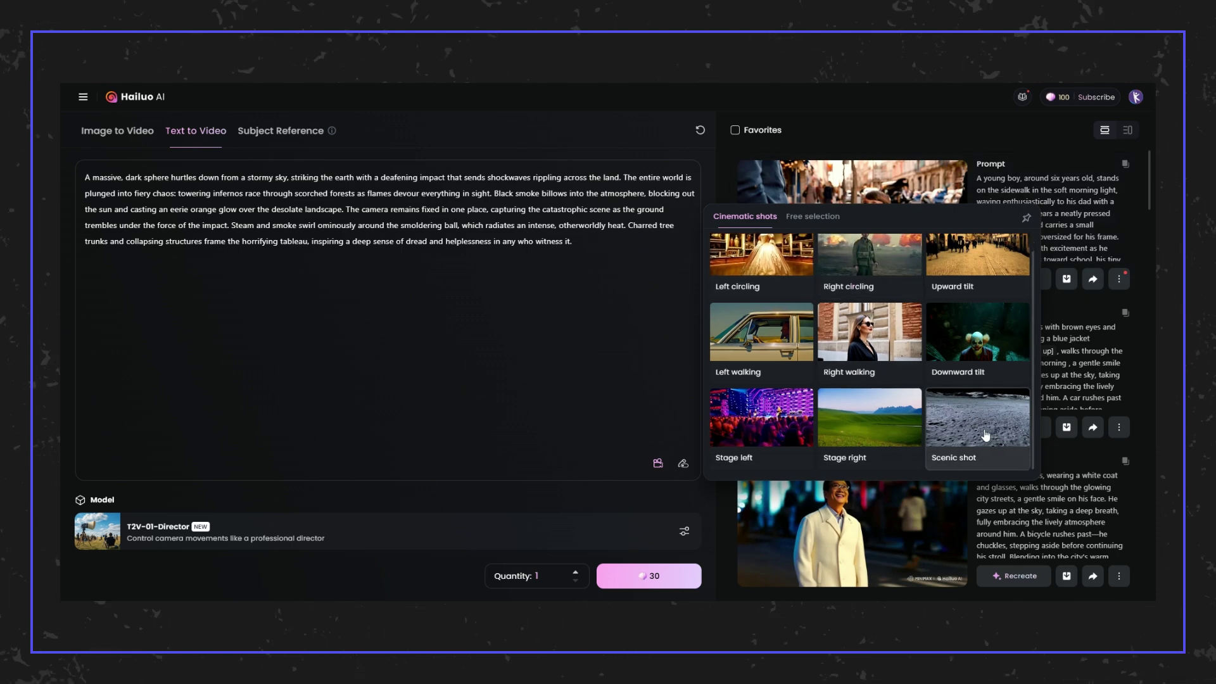
pyautogui.click(887, 453)
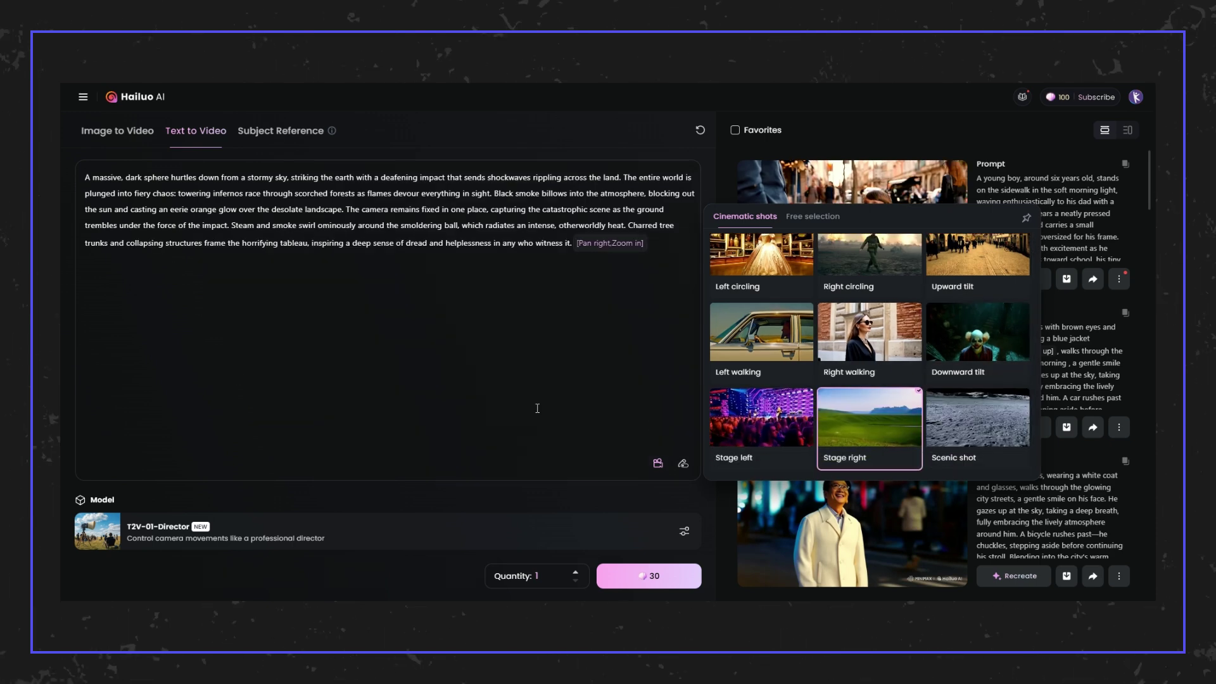
pyautogui.click(653, 576)
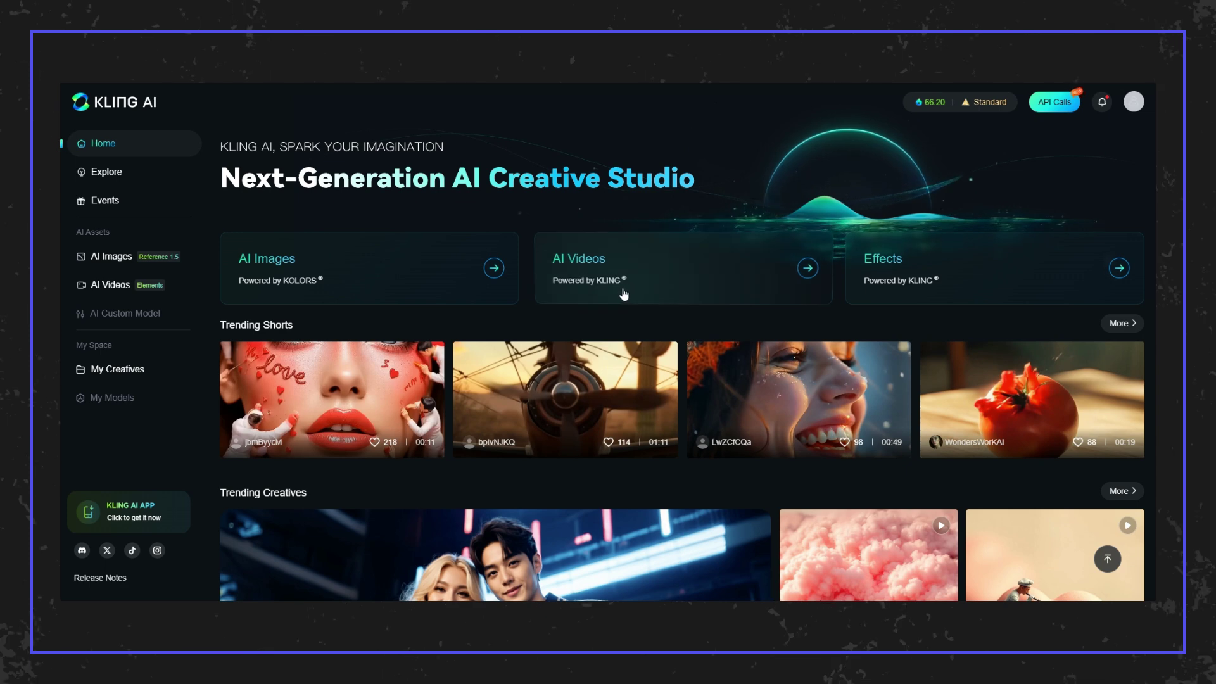
# - Switch to Kling AI and paste the same dark-sphere prompt into a text-to-video creation in AI Videos
pyautogui.click(622, 292)
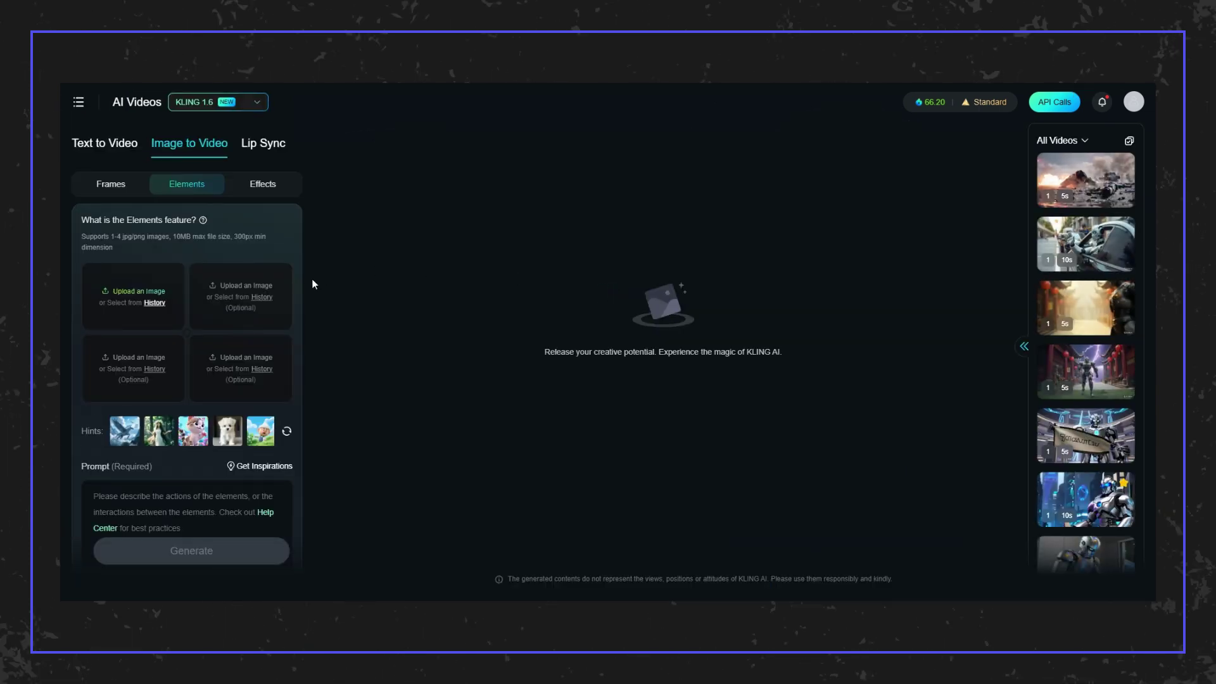
pyautogui.click(89, 146)
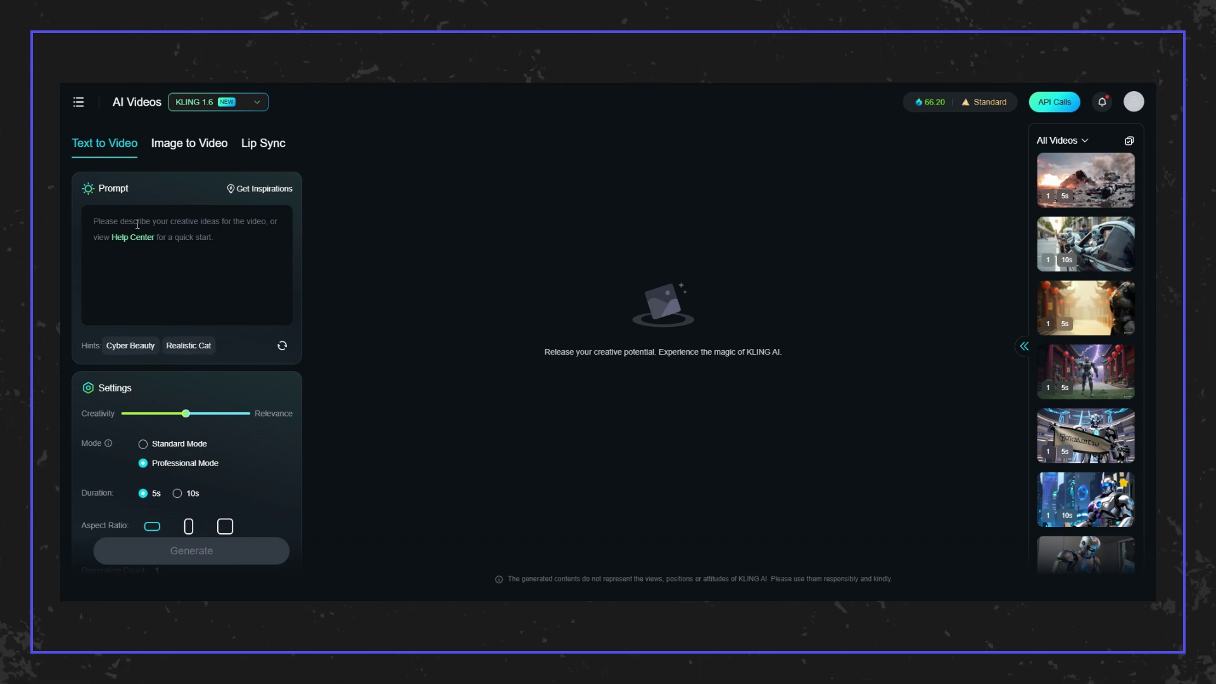
pyautogui.hotkey('ctrl', 'v')
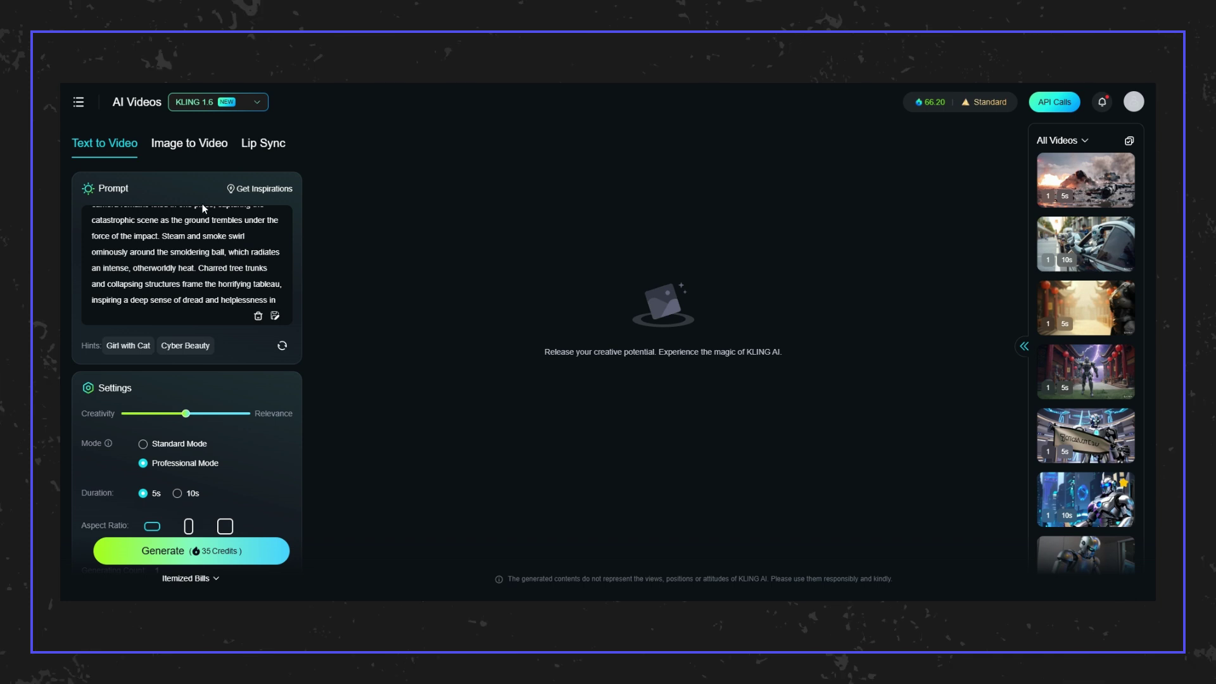
# - Examine the pasted prompt and the mode, duration, aspect ratio, camera movement and negative prompt options
pyautogui.scroll(-1, 184, 255)
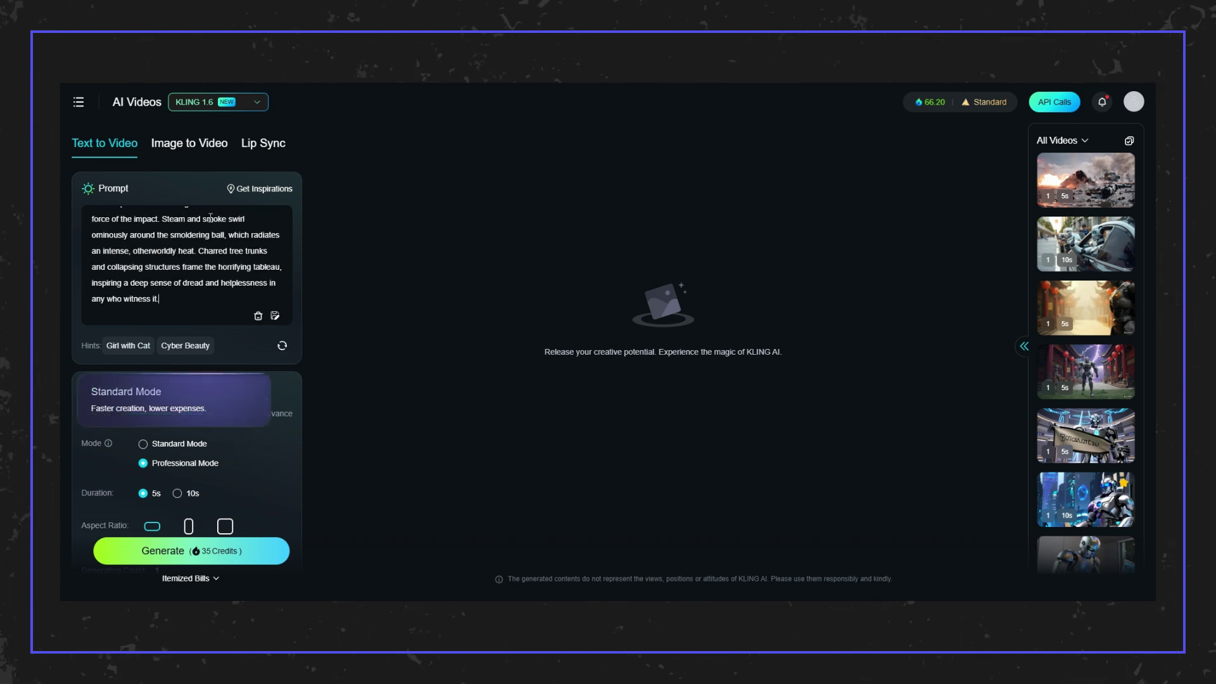
pyautogui.scroll(-2, 246, 450)
pyautogui.scroll(-4, 247, 450)
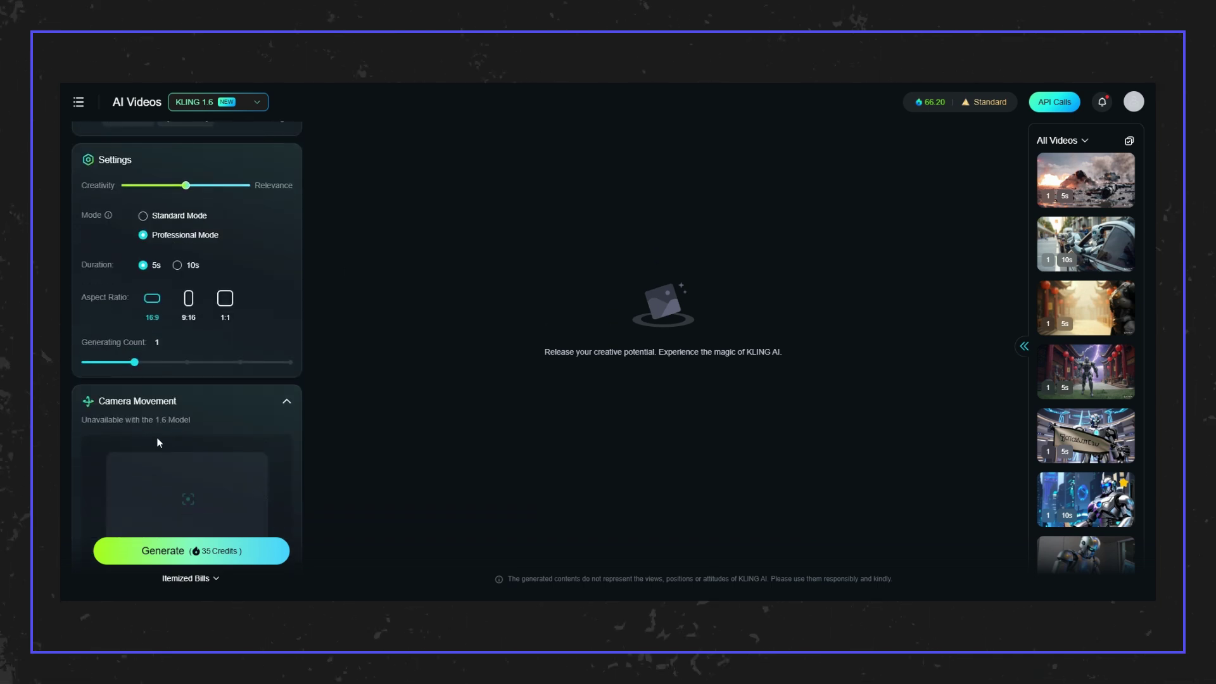
pyautogui.scroll(-4, 185, 431)
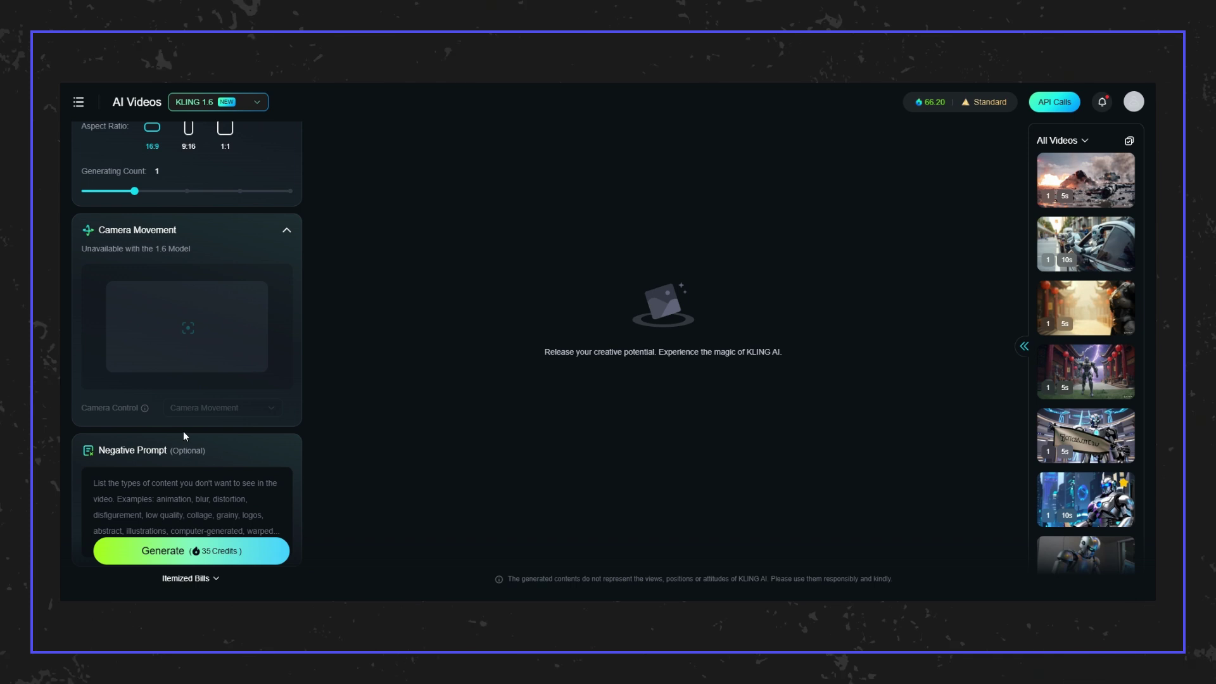
pyautogui.scroll(-1, 183, 436)
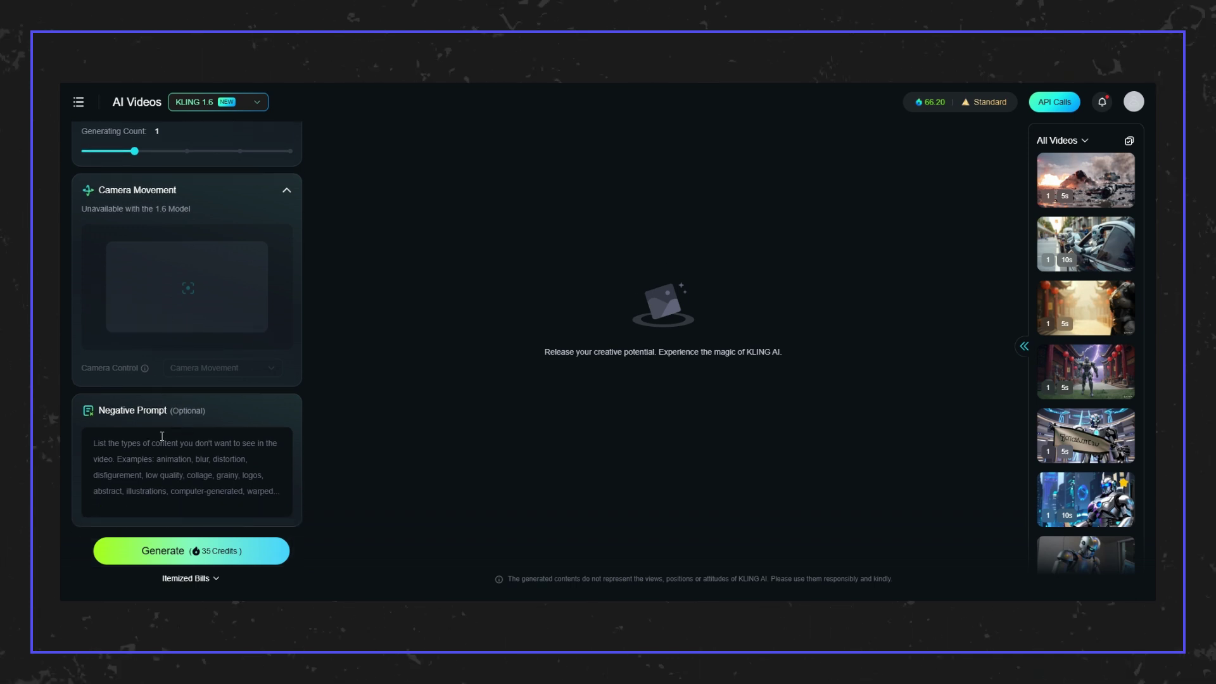
pyautogui.scroll(10, 162, 435)
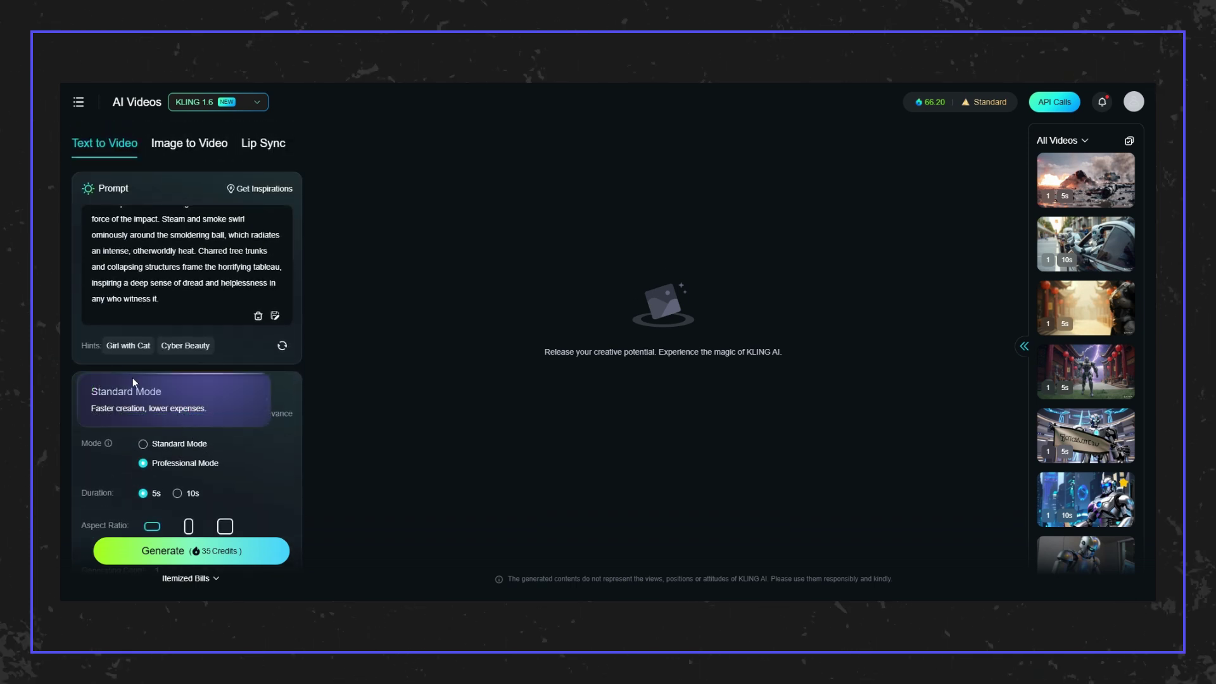
pyautogui.click(79, 101)
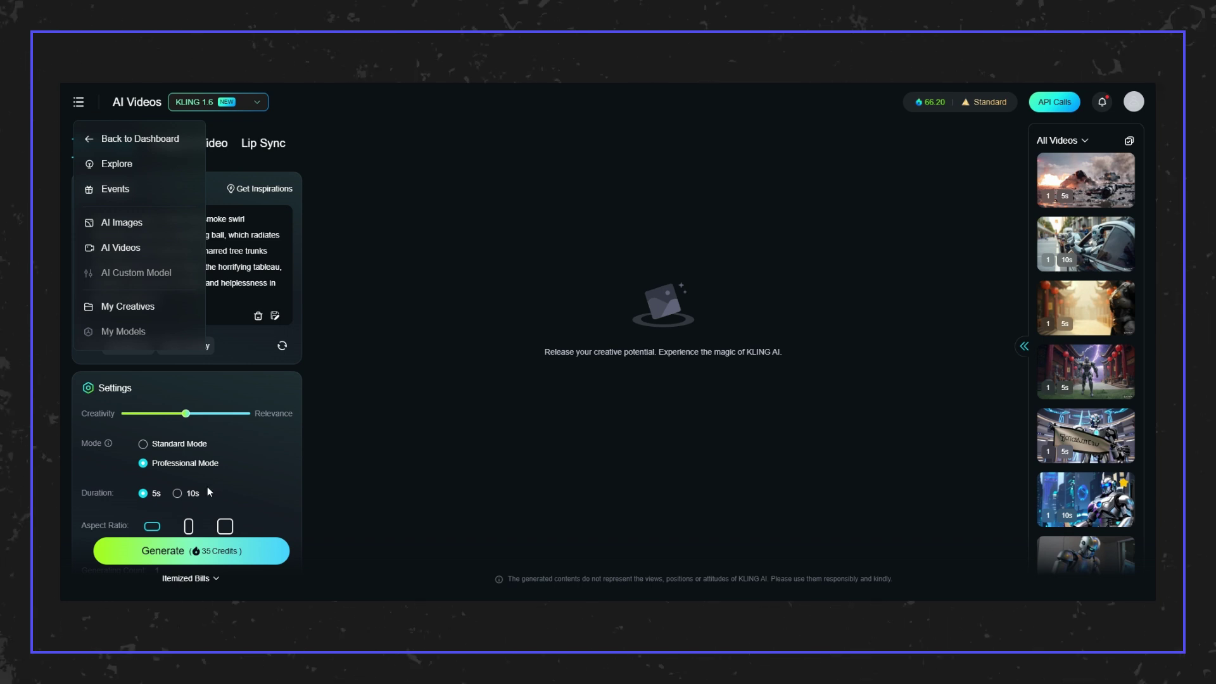
pyautogui.scroll(-3, 218, 519)
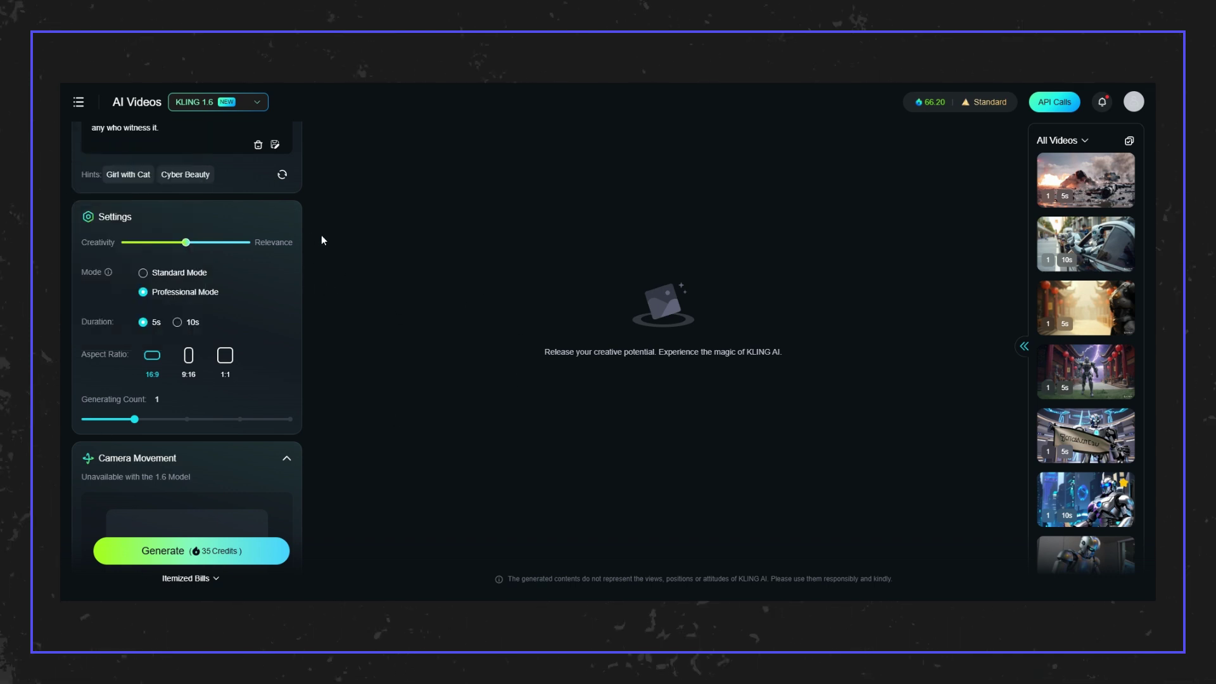
pyautogui.scroll(3, 231, 367)
pyautogui.scroll(-3, 244, 385)
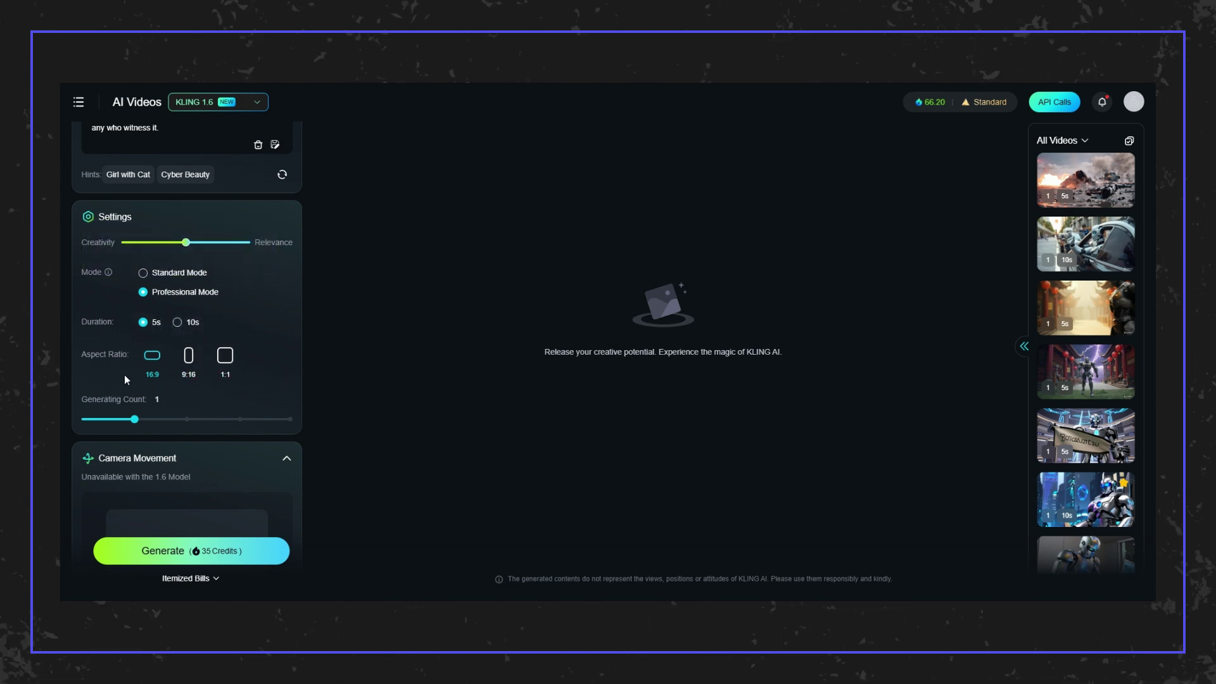
pyautogui.scroll(-2, 203, 407)
pyautogui.scroll(5, 215, 415)
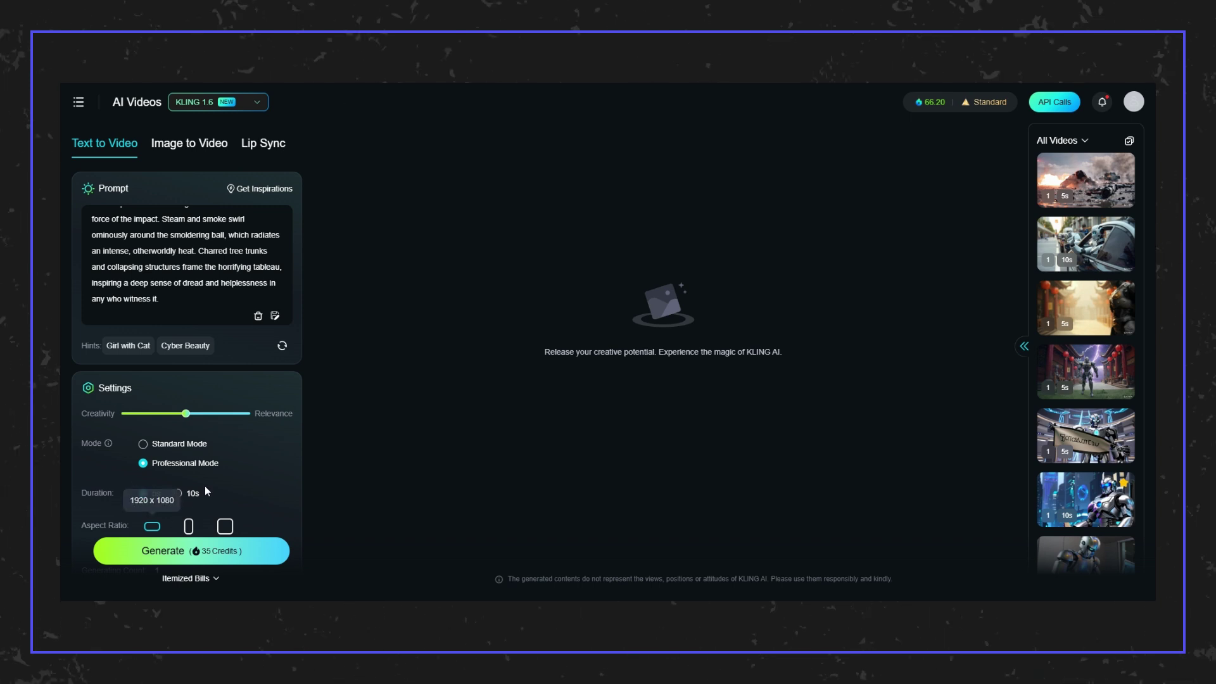
# - Generate the dark-sphere video in Kling with the current settings
pyautogui.scroll(-3, 168, 500)
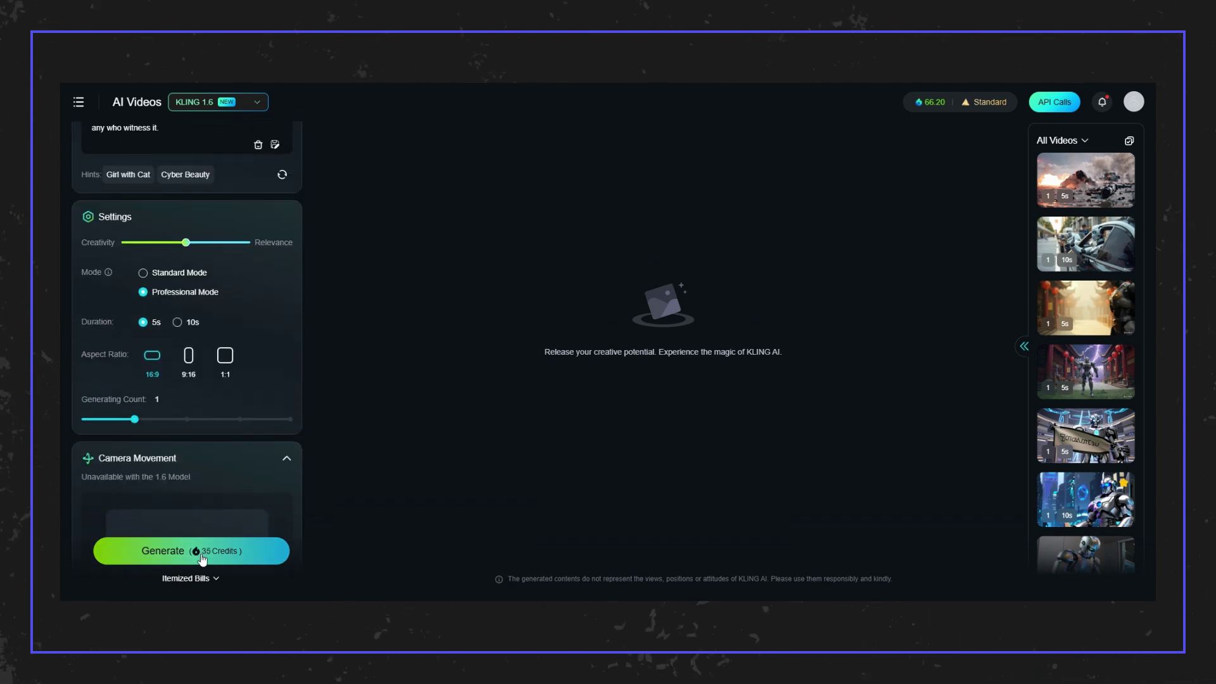
pyautogui.click(197, 553)
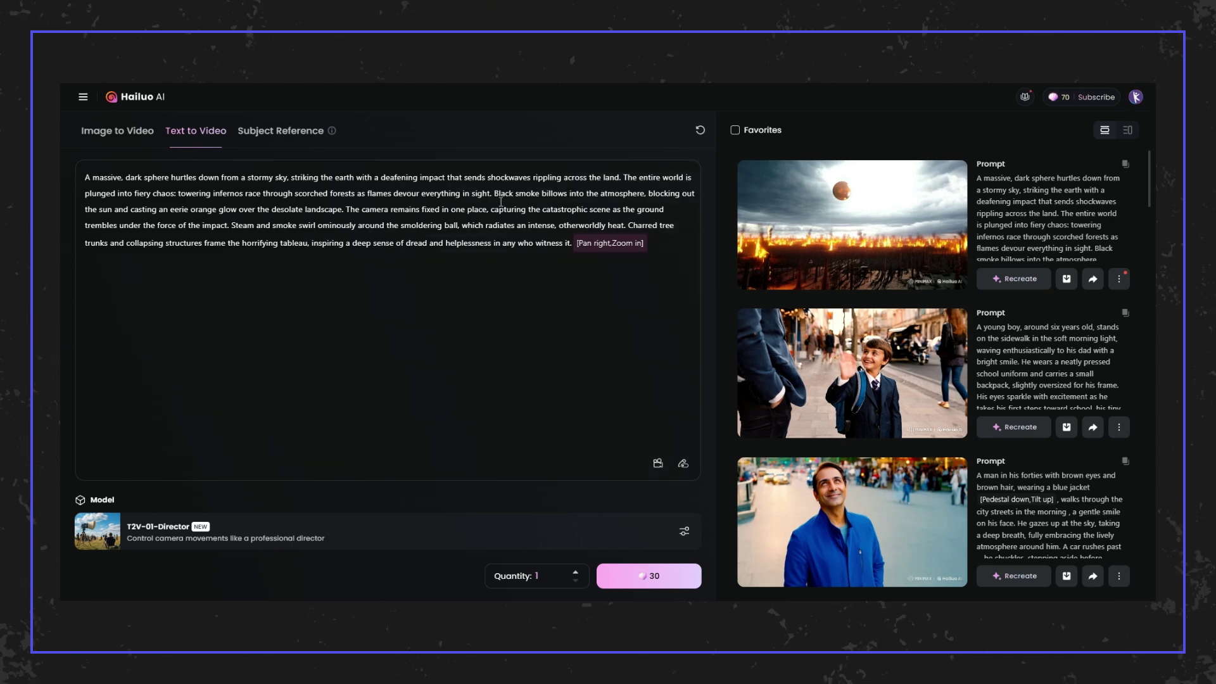
# - Switch to Hailuo AI, play and pause the newly generated dark-sphere video to inspect it, and return to the creation page
pyautogui.click(749, 232)
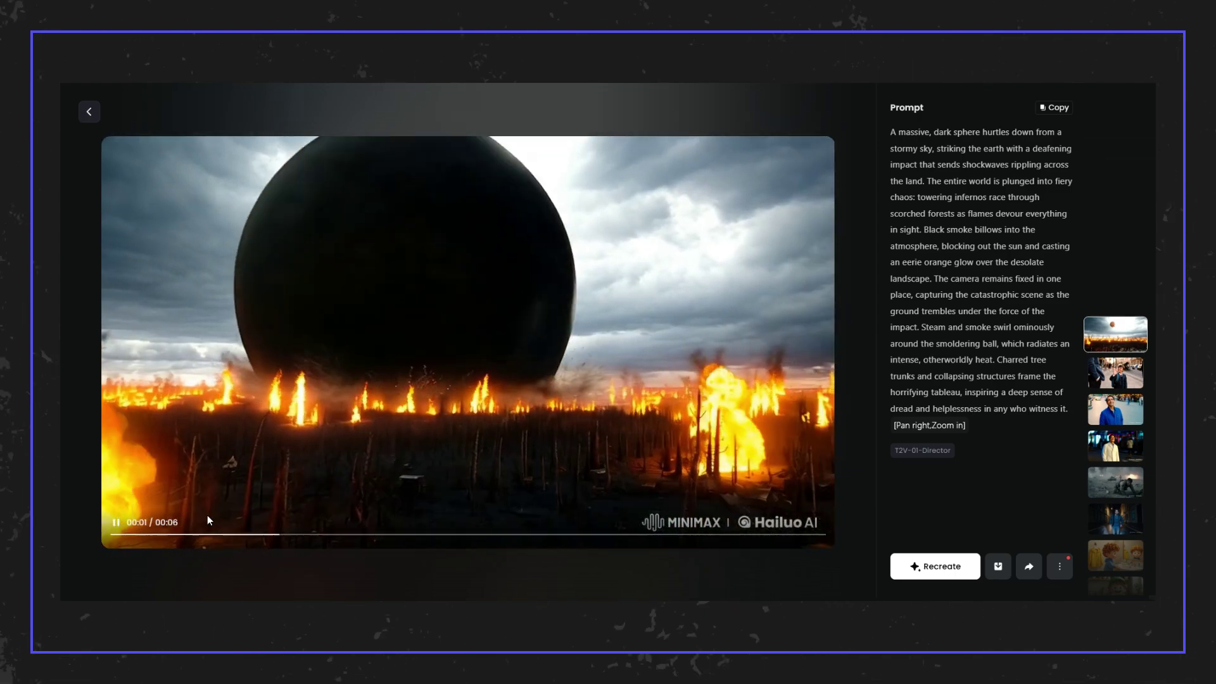
pyautogui.click(130, 528)
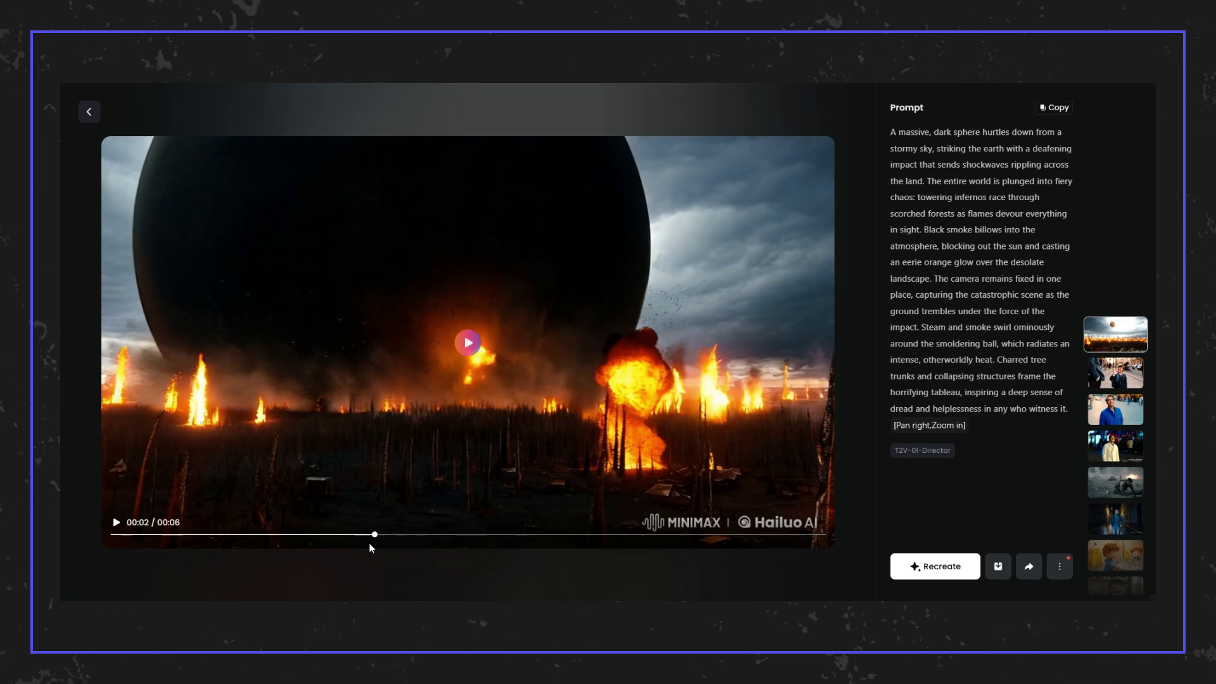
pyautogui.click(116, 523)
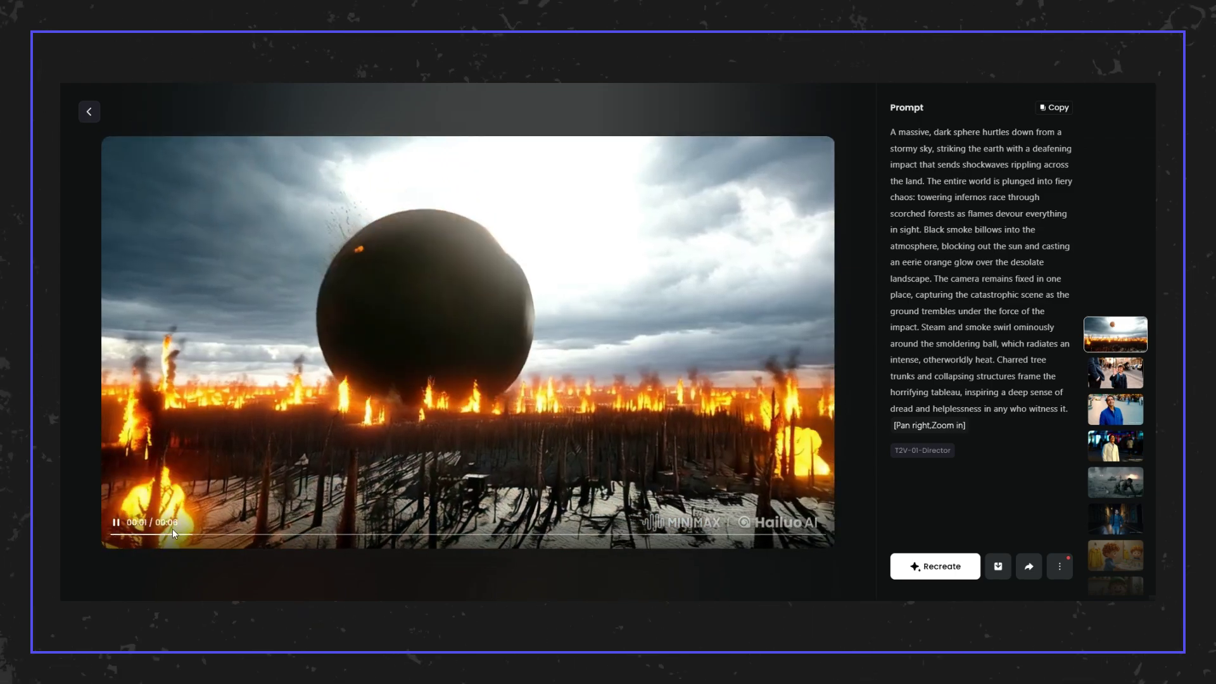
pyautogui.click(116, 523)
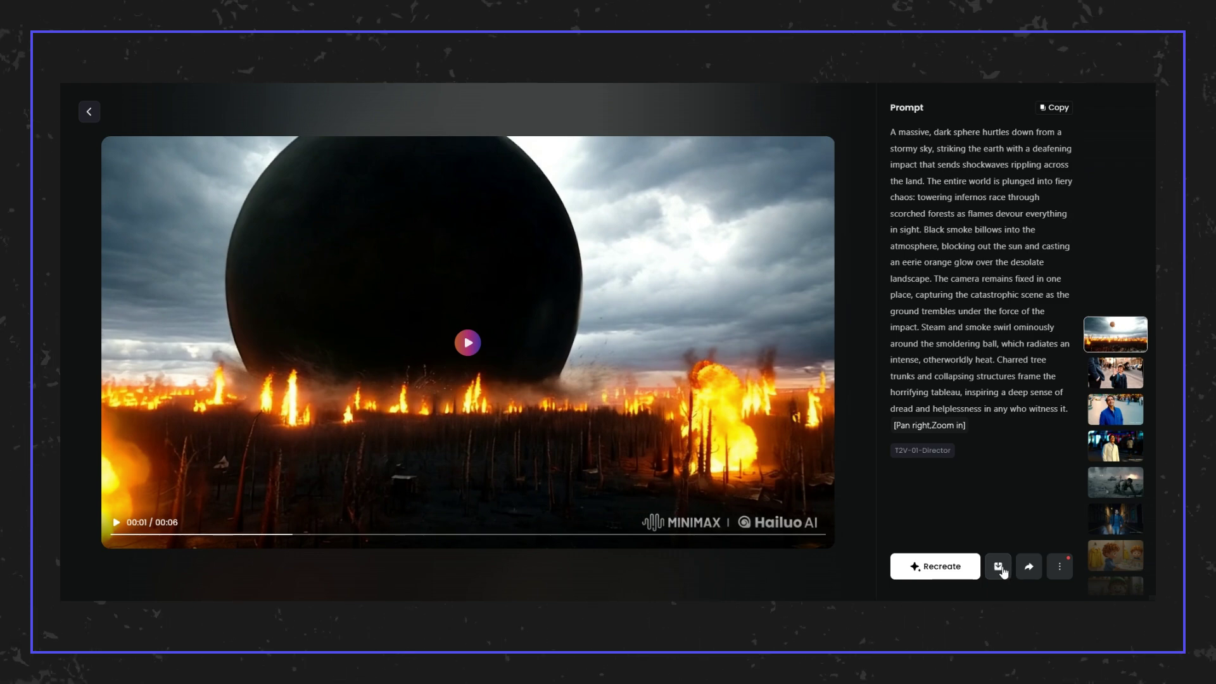
pyautogui.click(89, 112)
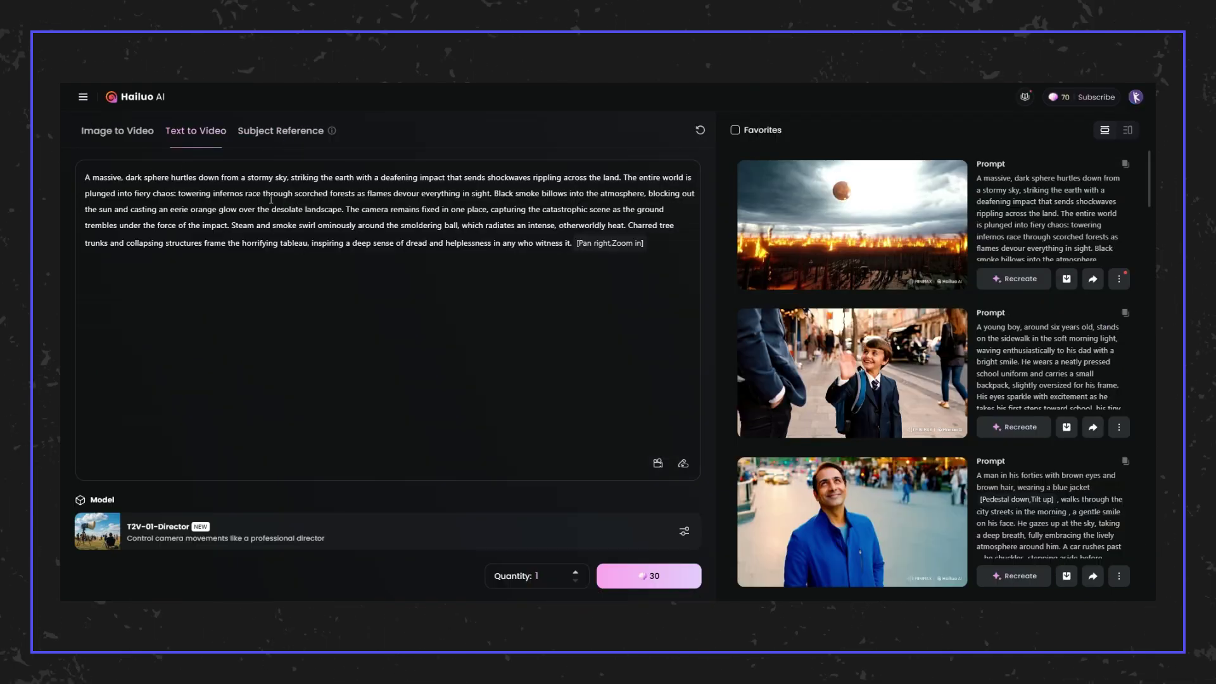
# - Look through the Subject Reference and Image to Video modes, including the image-to-video model choices, and return to Text to Video
pyautogui.click(295, 135)
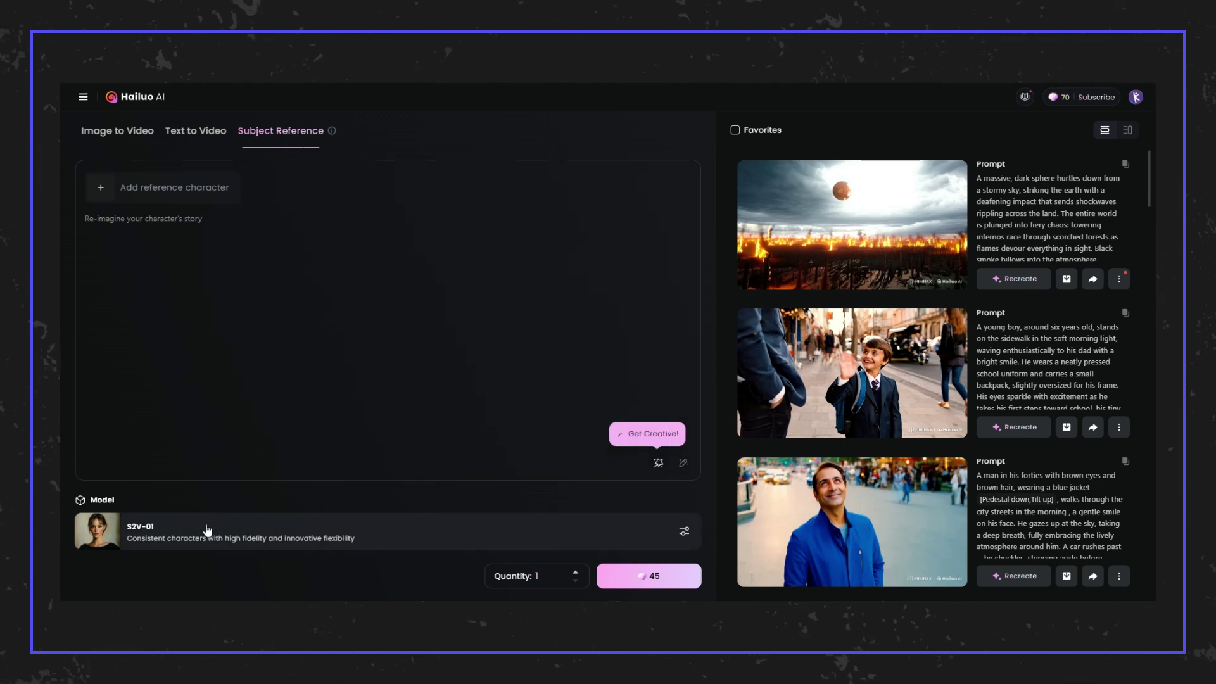
pyautogui.click(118, 133)
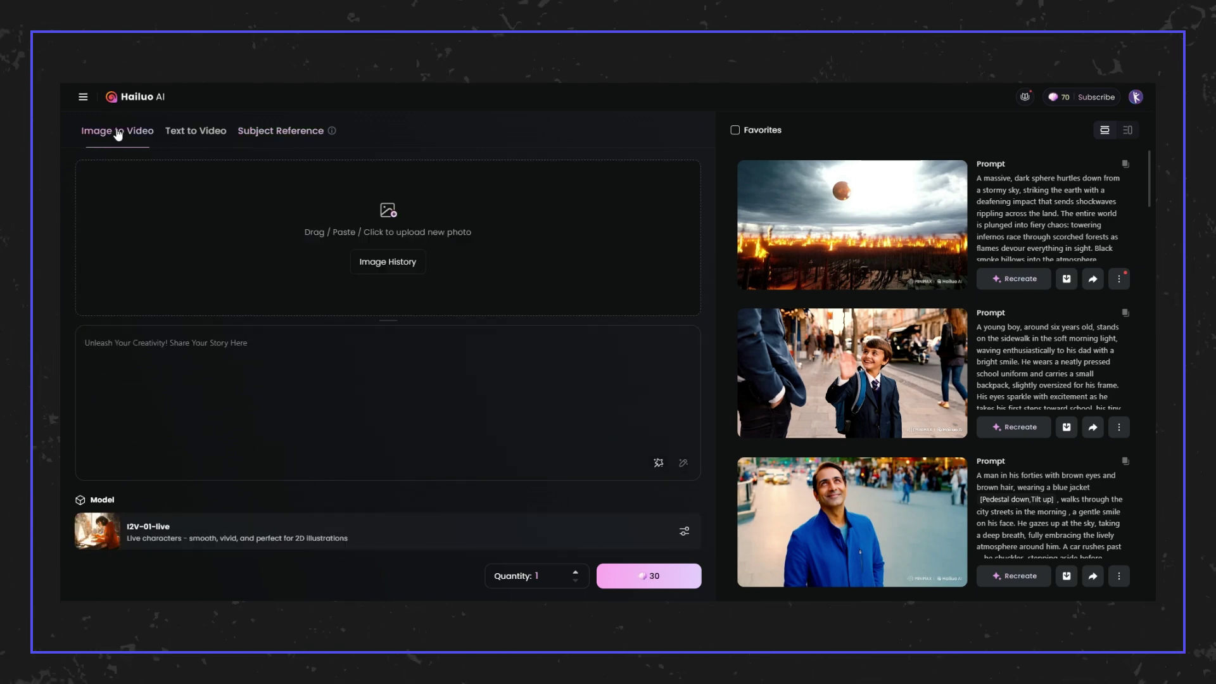
pyautogui.click(152, 535)
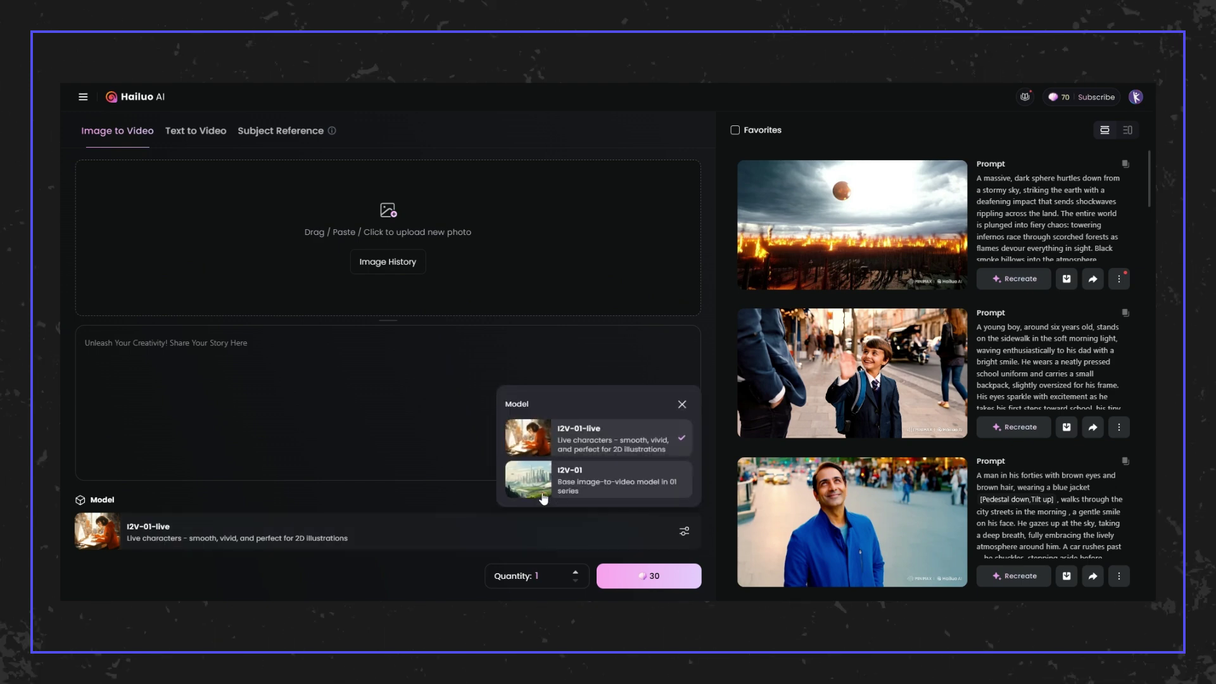
pyautogui.click(209, 133)
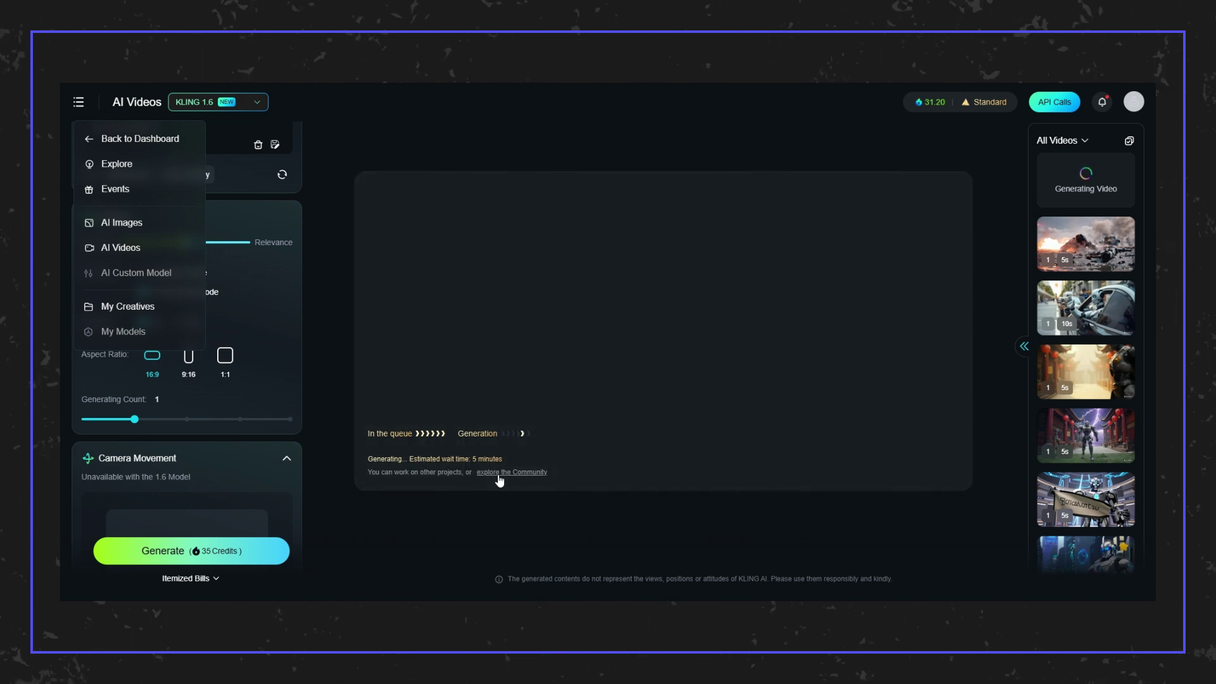
# - Switch to Kling AI and preview the earlier videos of the robot in the car, the armoured temple figure and the lightning robot
pyautogui.click(1124, 312)
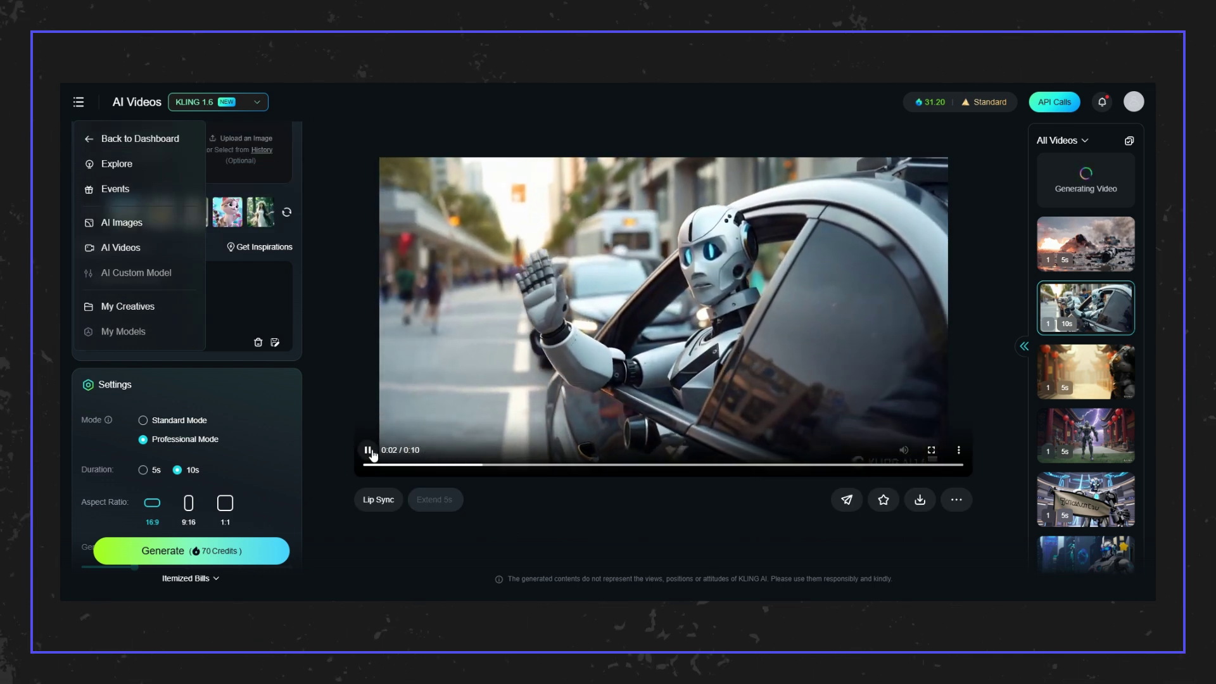
pyautogui.click(368, 451)
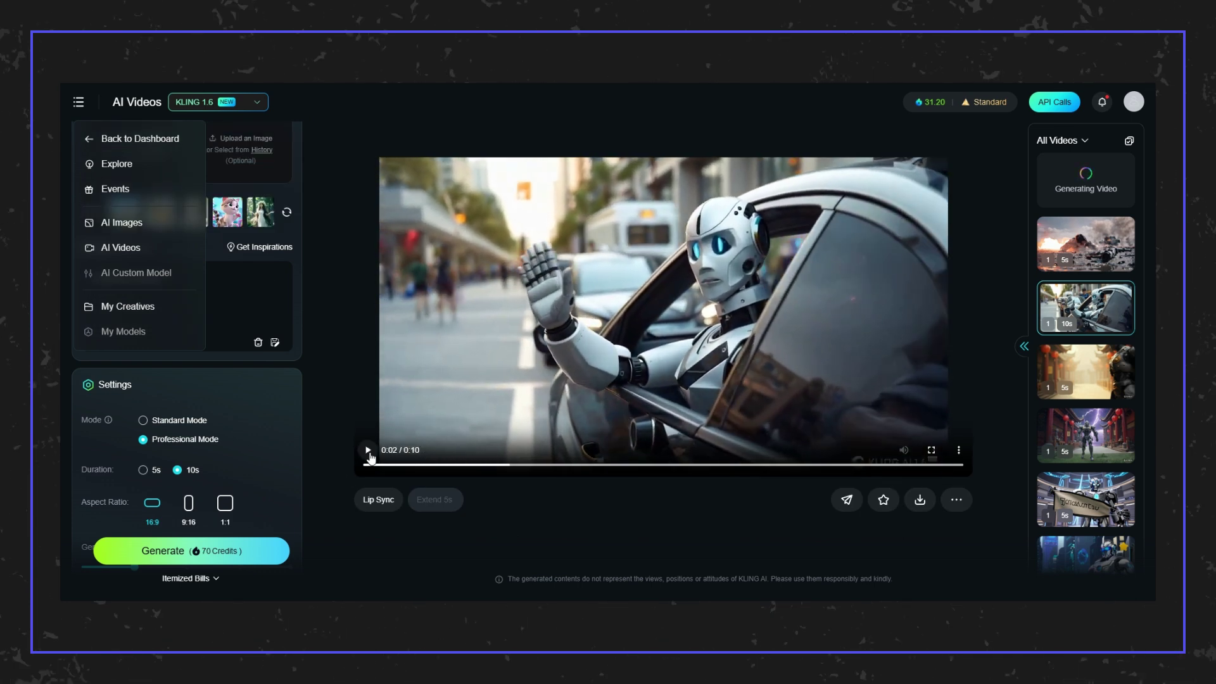
pyautogui.click(1102, 396)
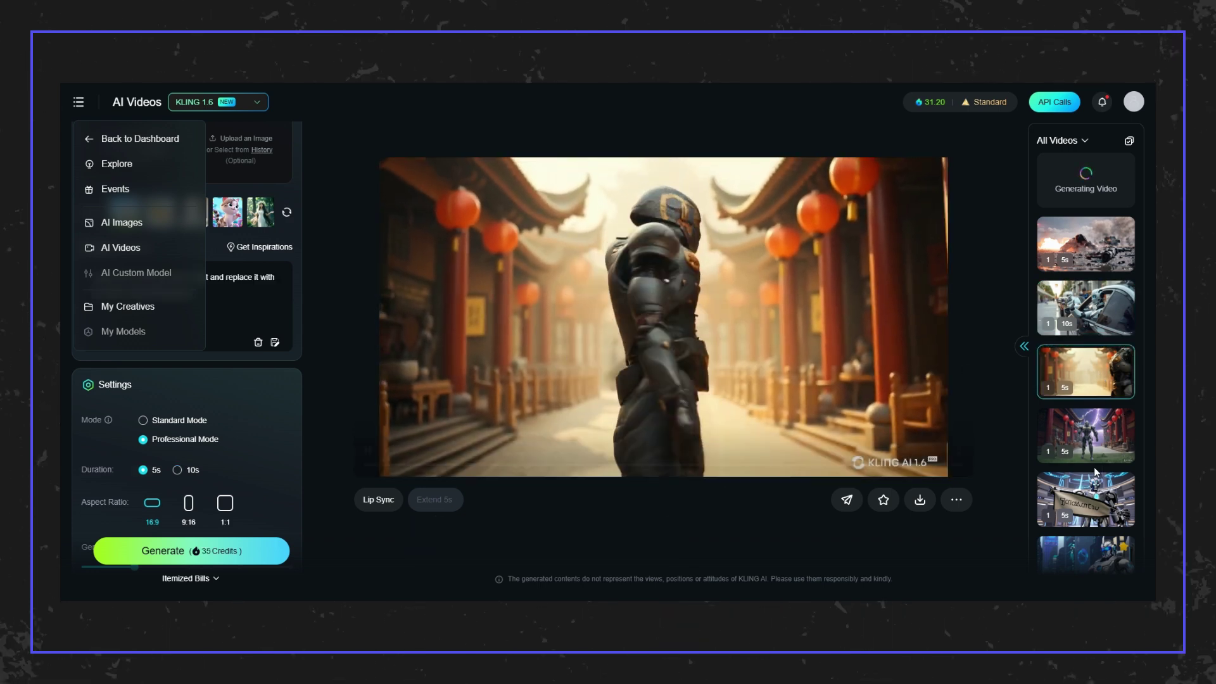
pyautogui.click(1090, 439)
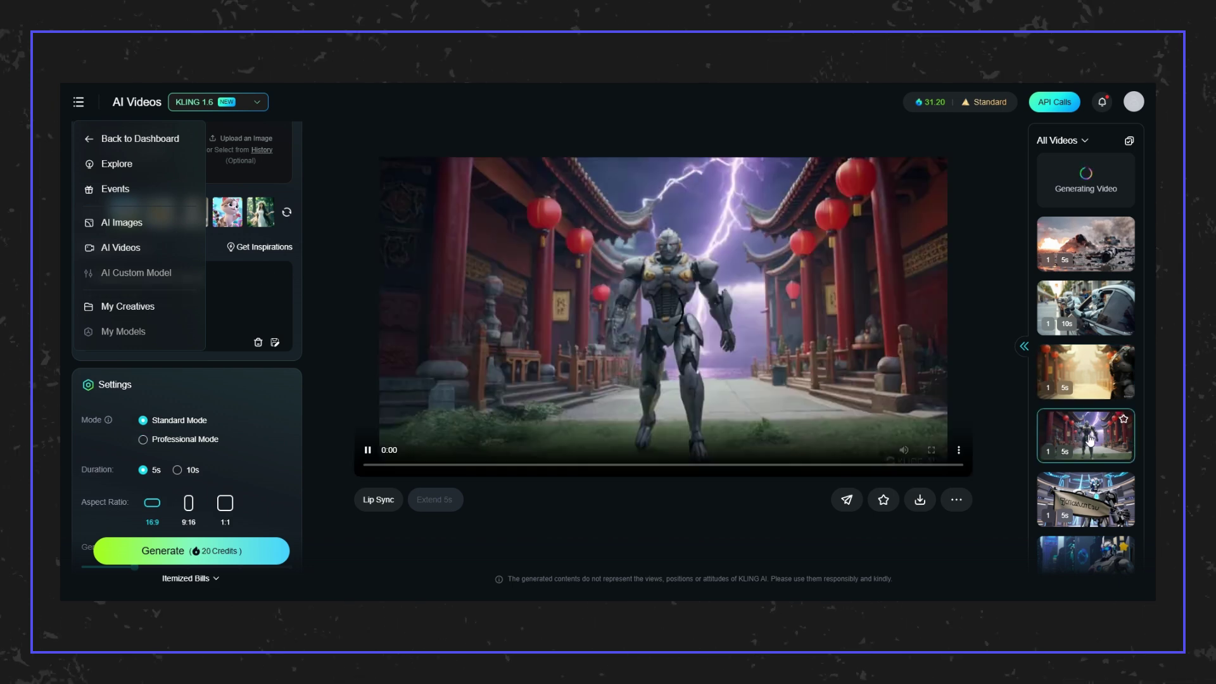
pyautogui.scroll(-3, 1090, 439)
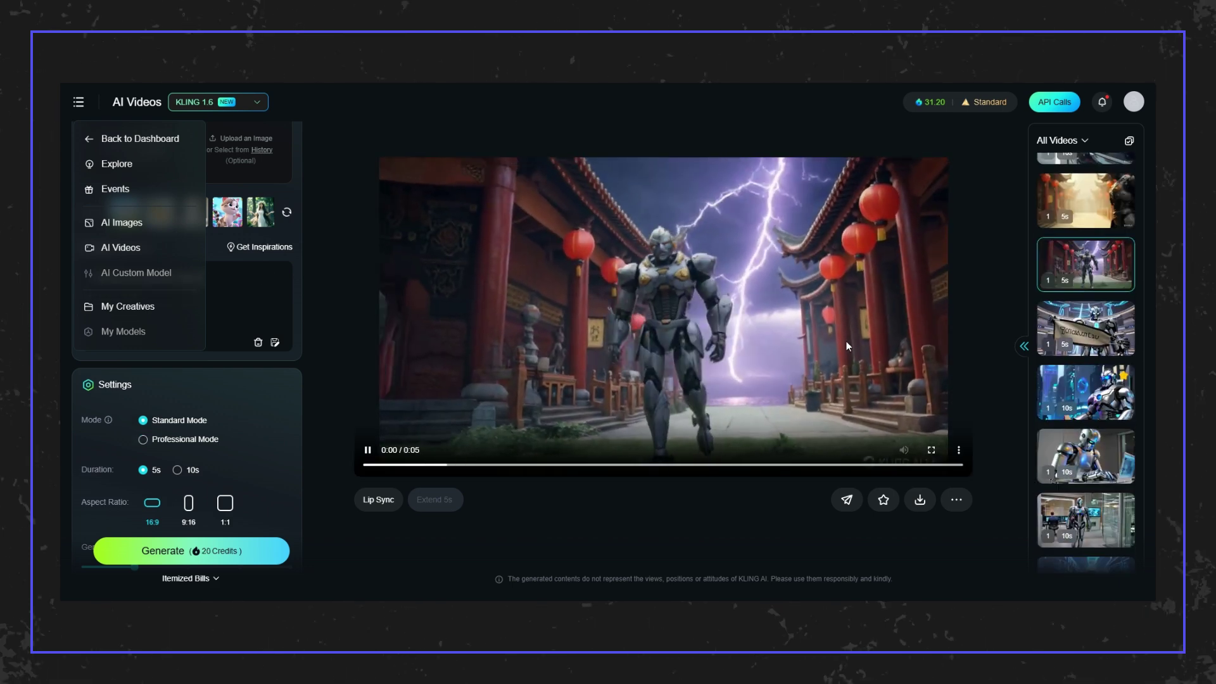
pyautogui.click(368, 450)
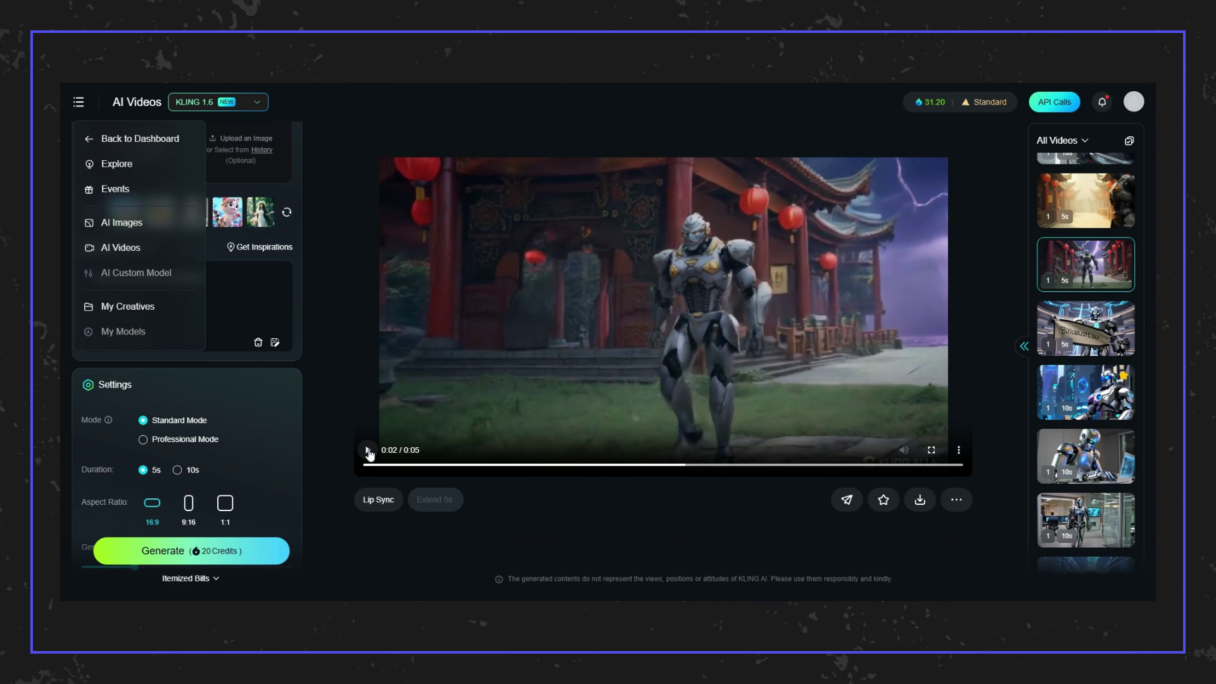
# - Preview and pause the older videos of the robot walking through the office, the robot in the sunlit living room and the robot at the skyline desk
pyautogui.scroll(-4, 1117, 359)
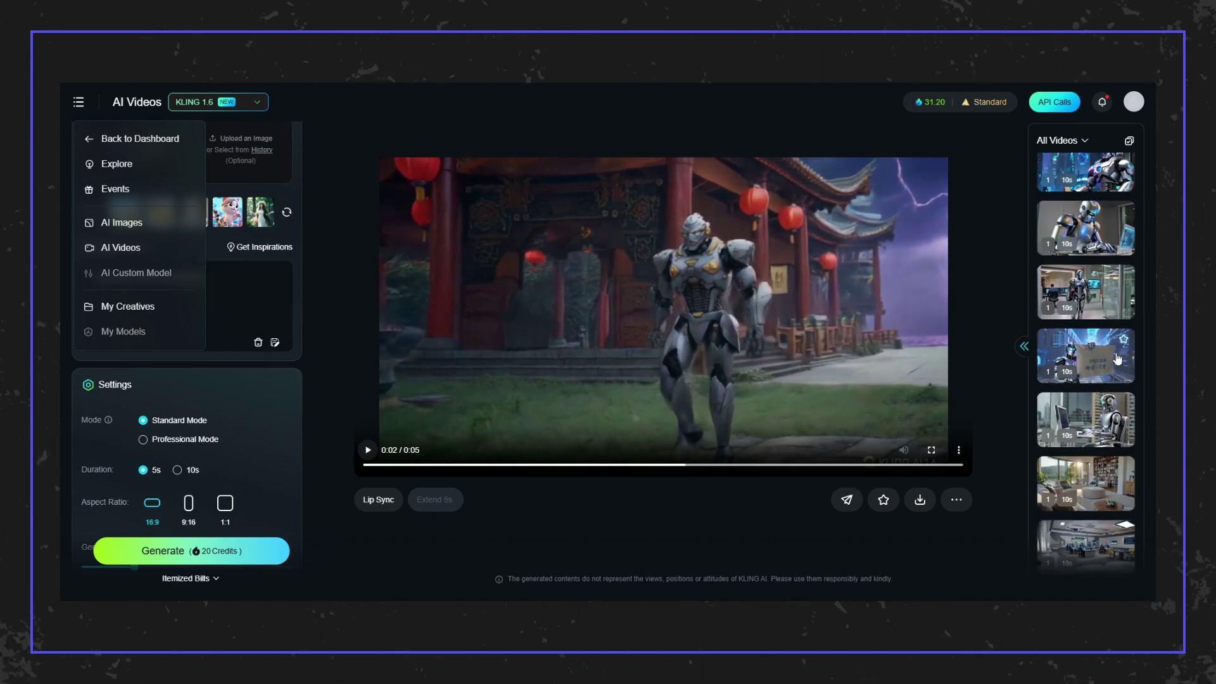
pyautogui.click(1117, 296)
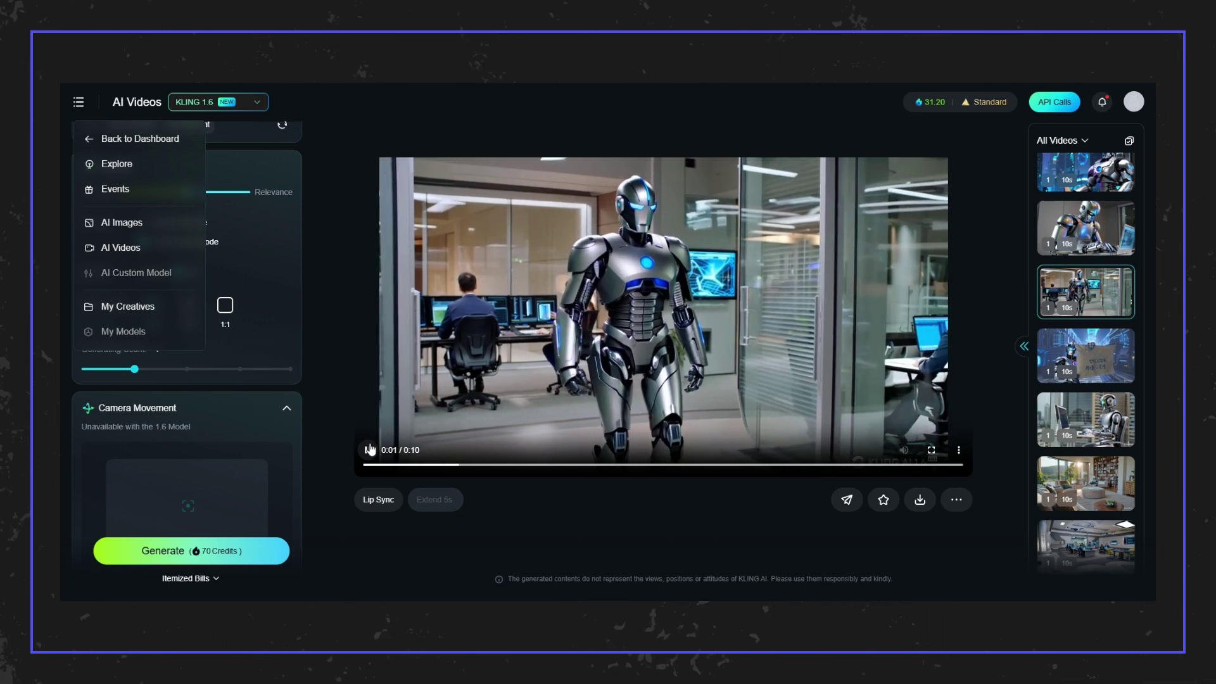
pyautogui.click(369, 451)
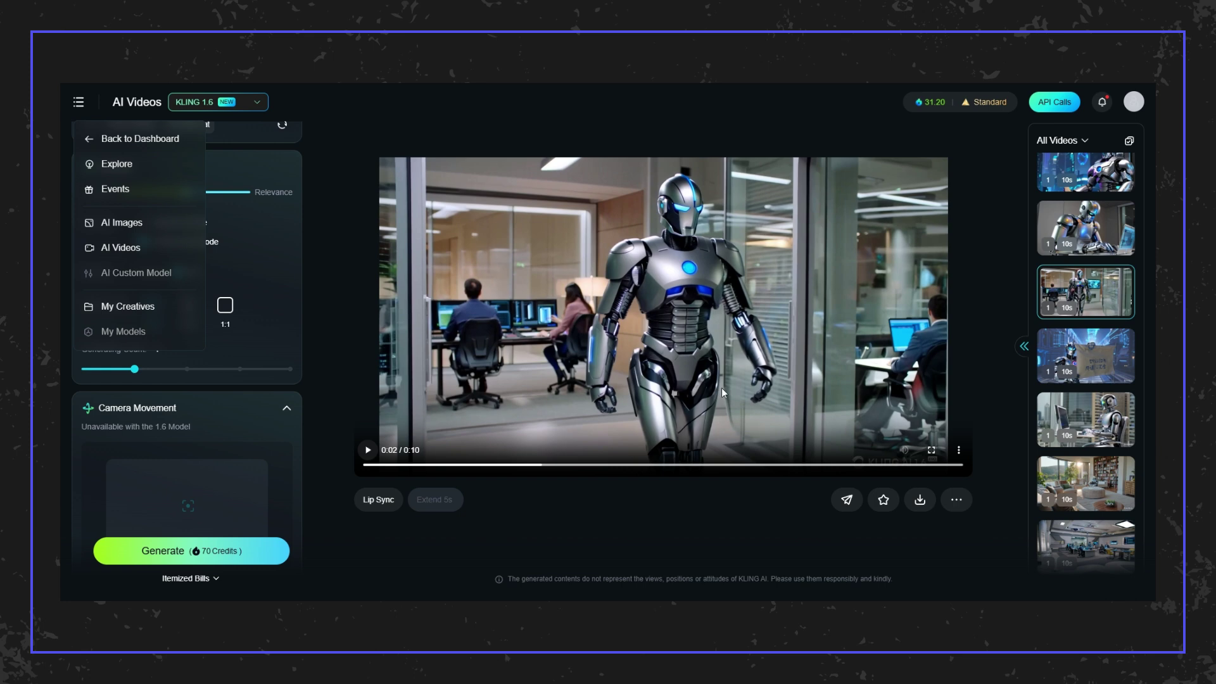
pyautogui.click(1105, 493)
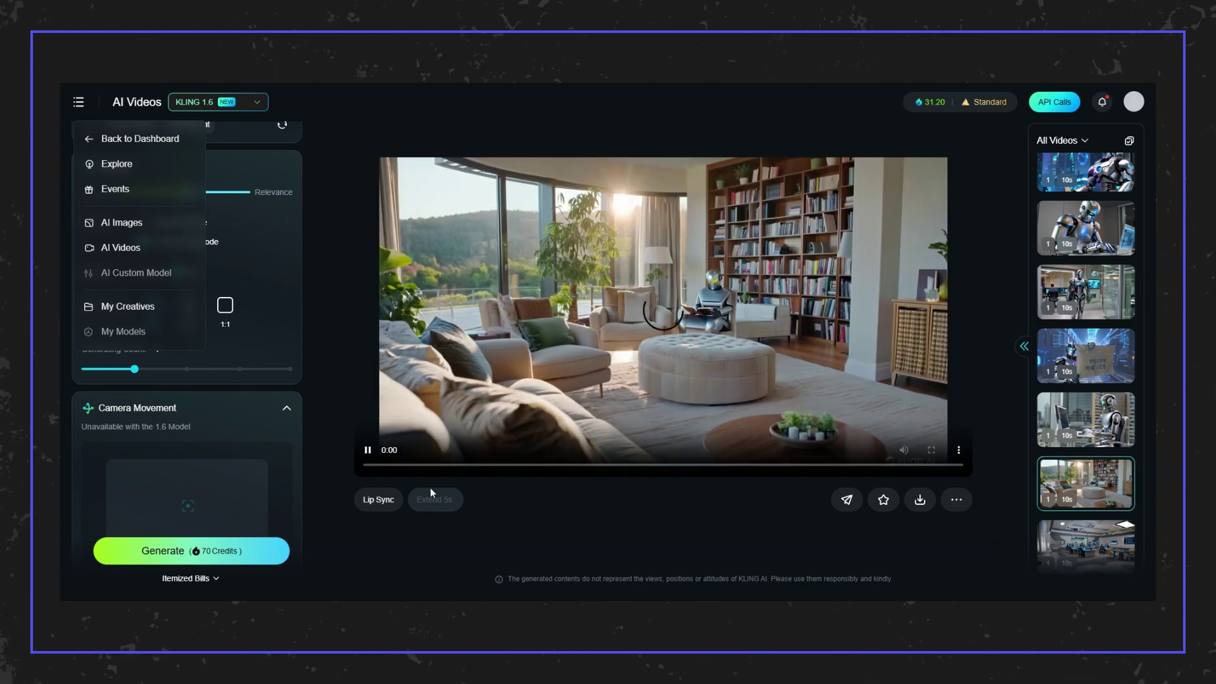
pyautogui.click(366, 451)
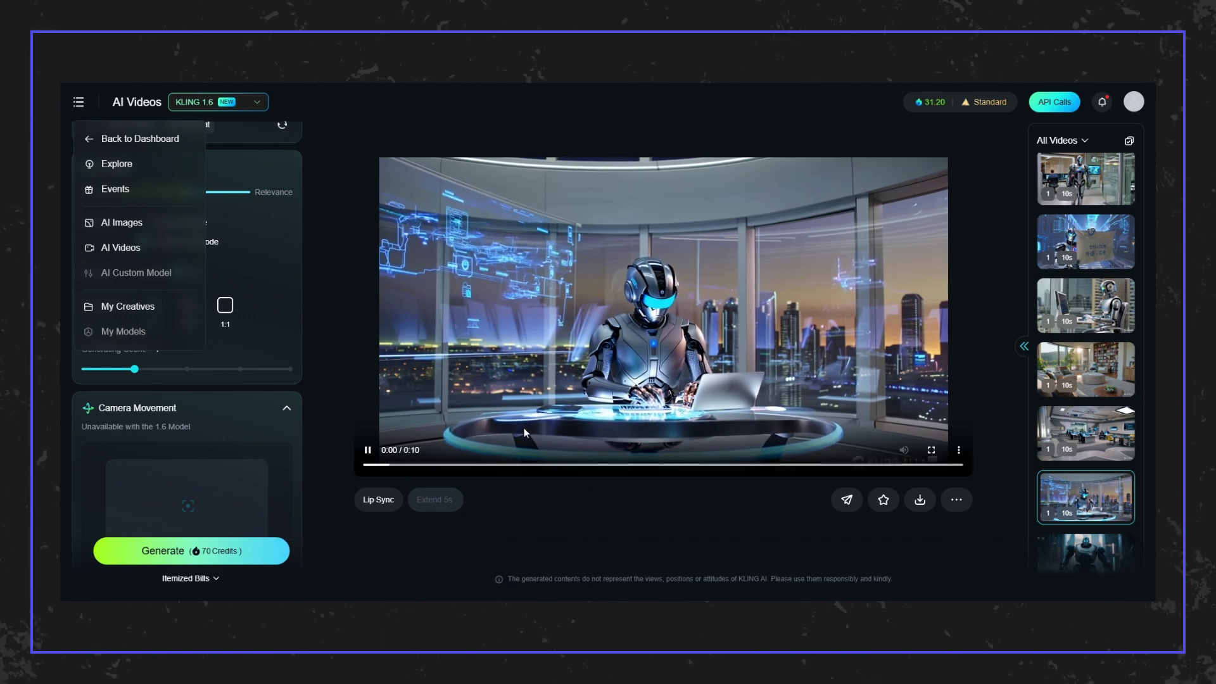
pyautogui.click(367, 451)
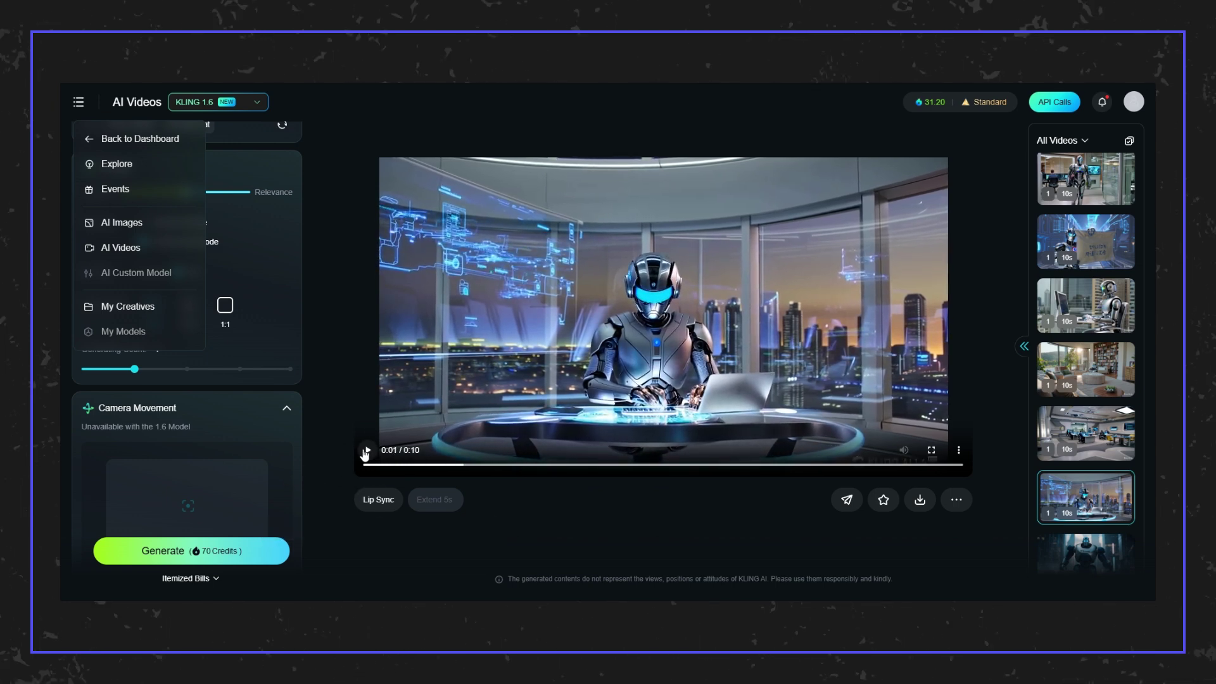